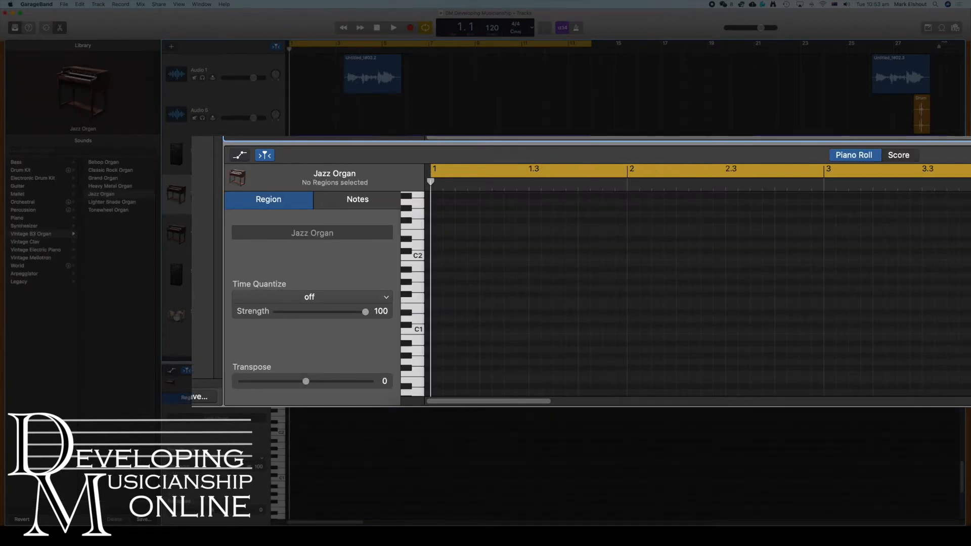
- Look over the Jazz Organ track's notes in the piano roll and as notation, and return to the piano roll view
{"action": "scroll", "coordinate": [937, 242], "scroll_direction": "up", "scroll_amount": 15}
{"action": "scroll", "coordinate": [937, 238], "scroll_direction": "down", "scroll_amount": 20}
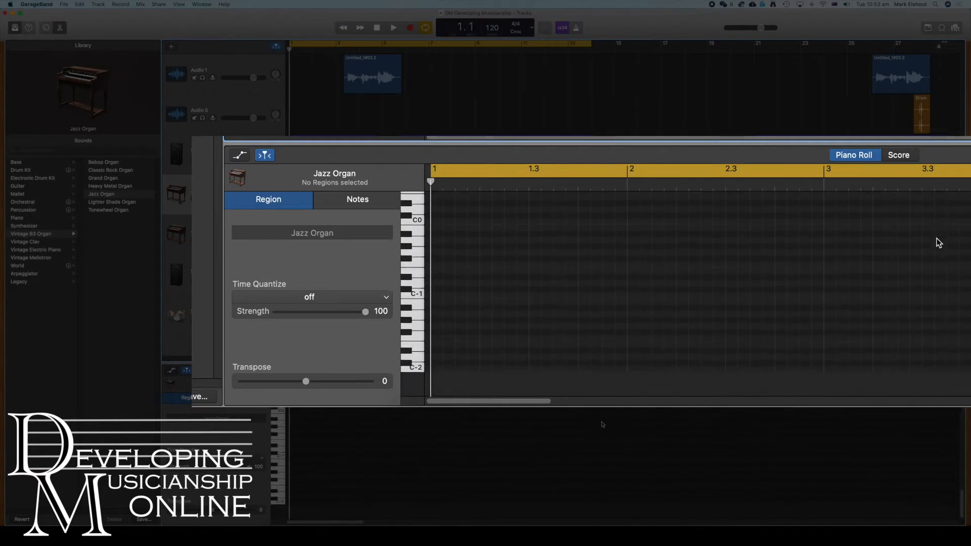
{"action": "scroll", "coordinate": [936, 238], "scroll_direction": "right", "scroll_amount": 5}
{"action": "scroll", "coordinate": [937, 238], "scroll_direction": "right", "scroll_amount": 10}
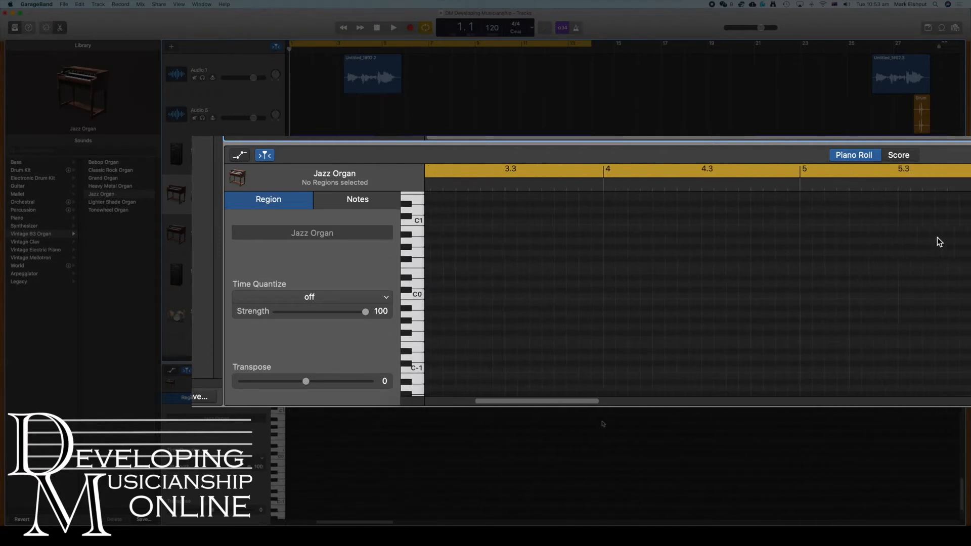
{"action": "left_click", "coordinate": [903, 157]}
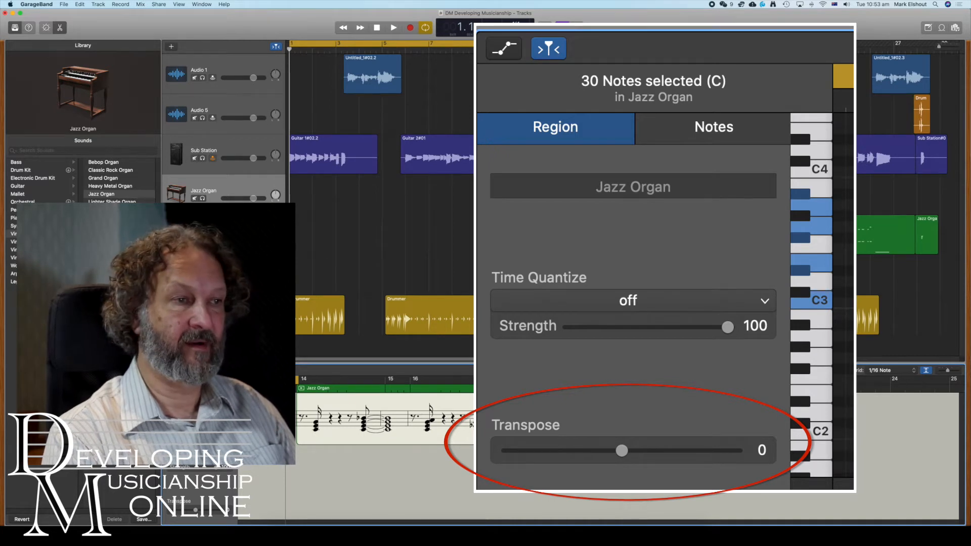
{"action": "left_click", "coordinate": [548, 371]}
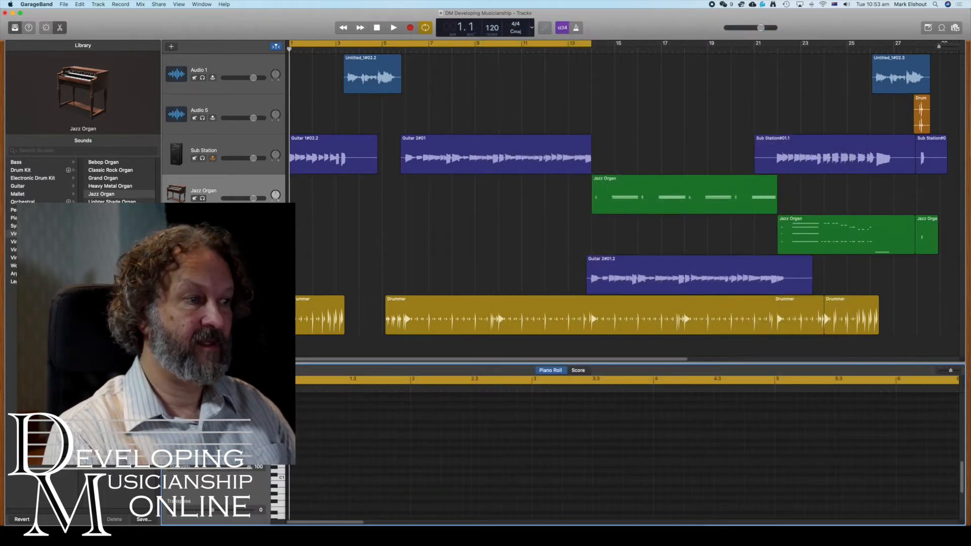
- Show the track-level pitch correction settings of the Audio 1 track in the audio editor
{"action": "left_click", "coordinate": [229, 389]}
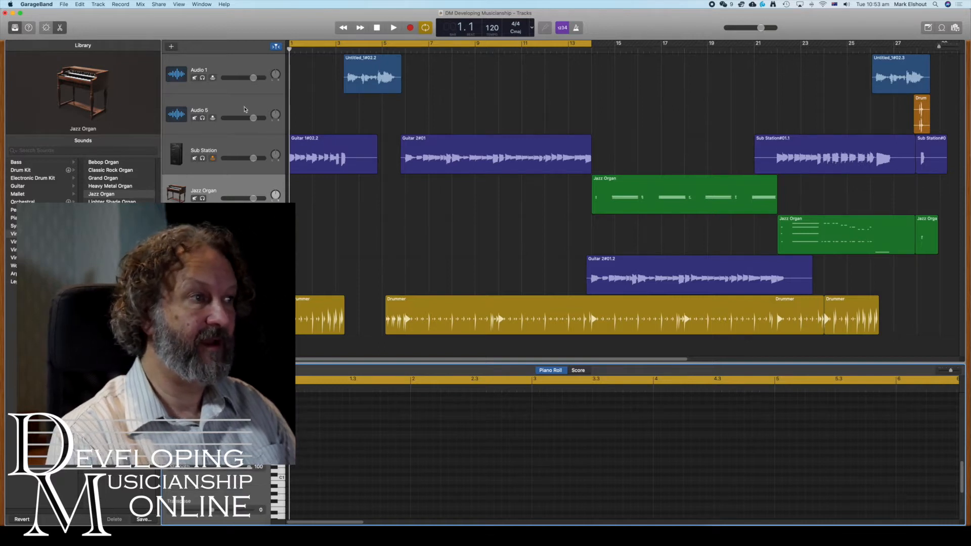
{"action": "left_click", "coordinate": [238, 67]}
{"action": "left_click", "coordinate": [238, 66]}
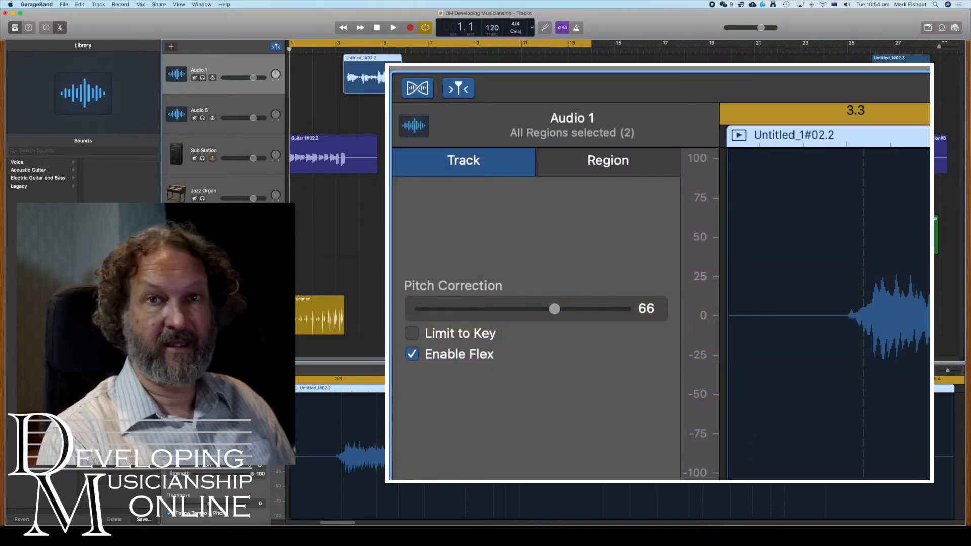
{"action": "left_click", "coordinate": [190, 398]}
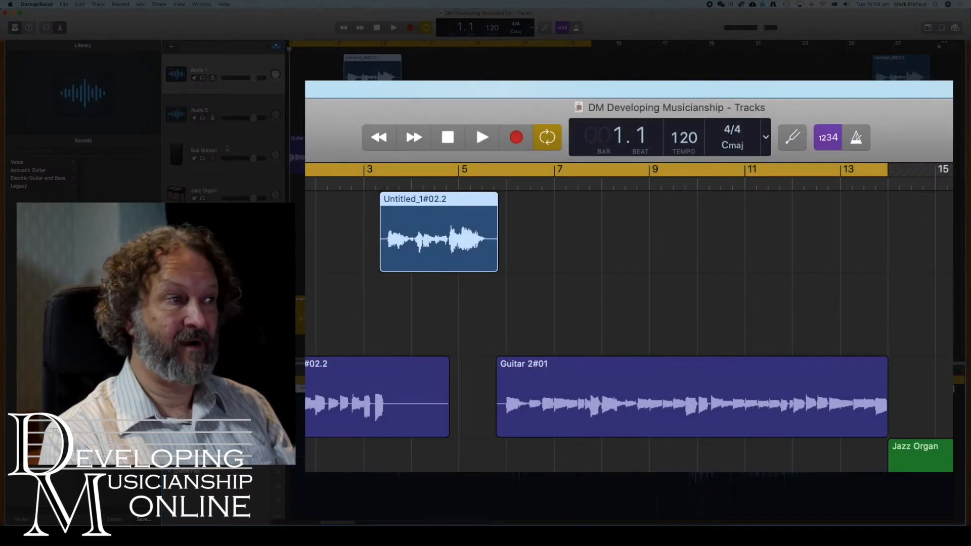
- Select the upper Sub Station track and set the project's key signature to F major
{"action": "left_click", "coordinate": [226, 148]}
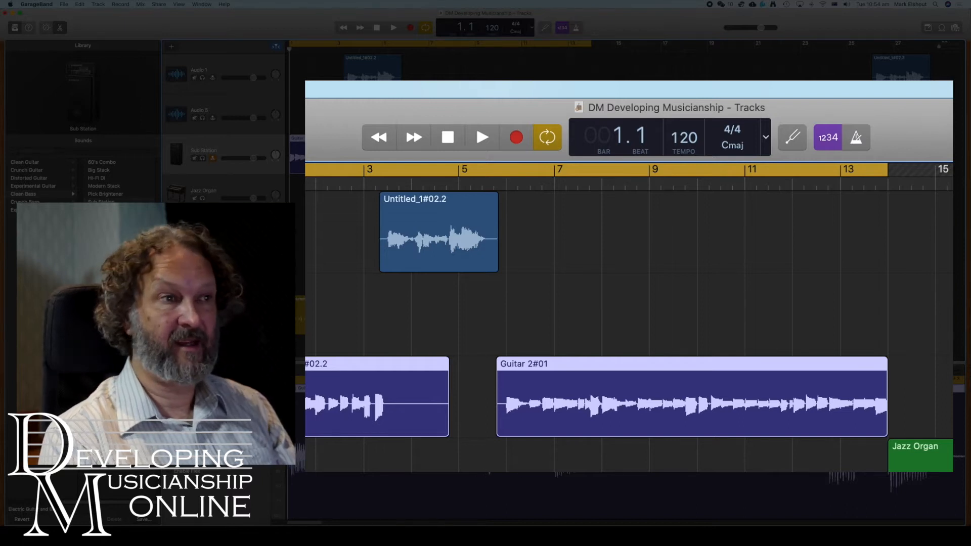
{"action": "left_click", "coordinate": [742, 146]}
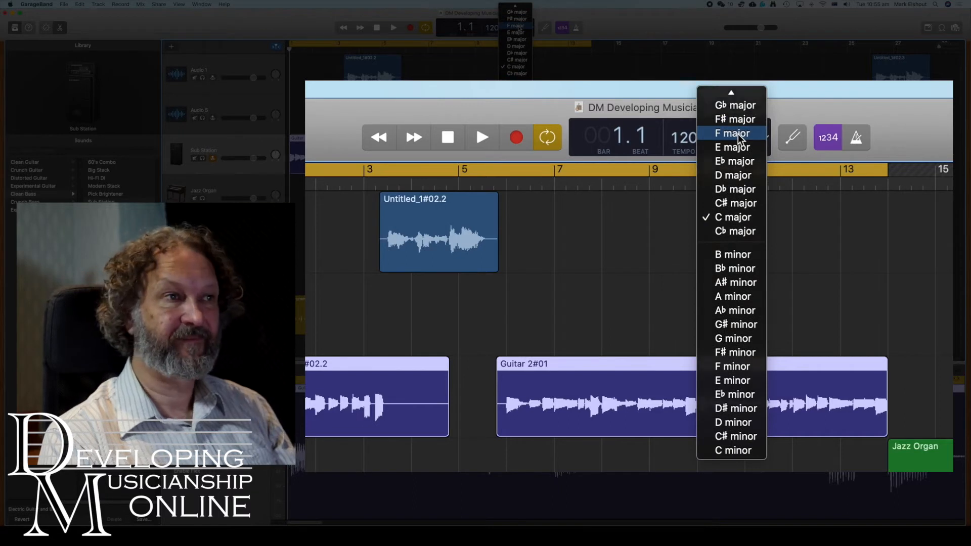
{"action": "left_click", "coordinate": [517, 26]}
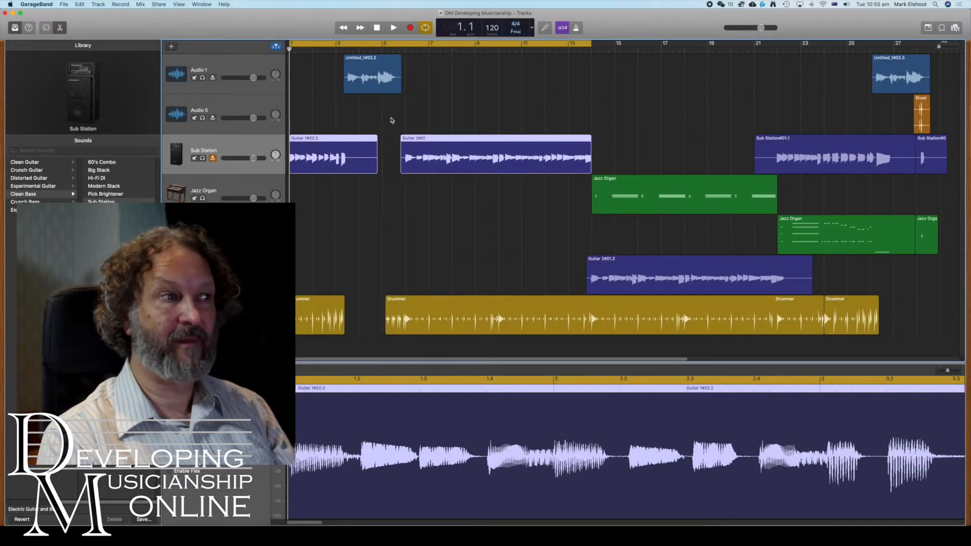
- Turn on Limit to Key and Flex for the upper Sub Station track, and enable Flex on the Audio 5 track
{"action": "left_click", "coordinate": [170, 460]}
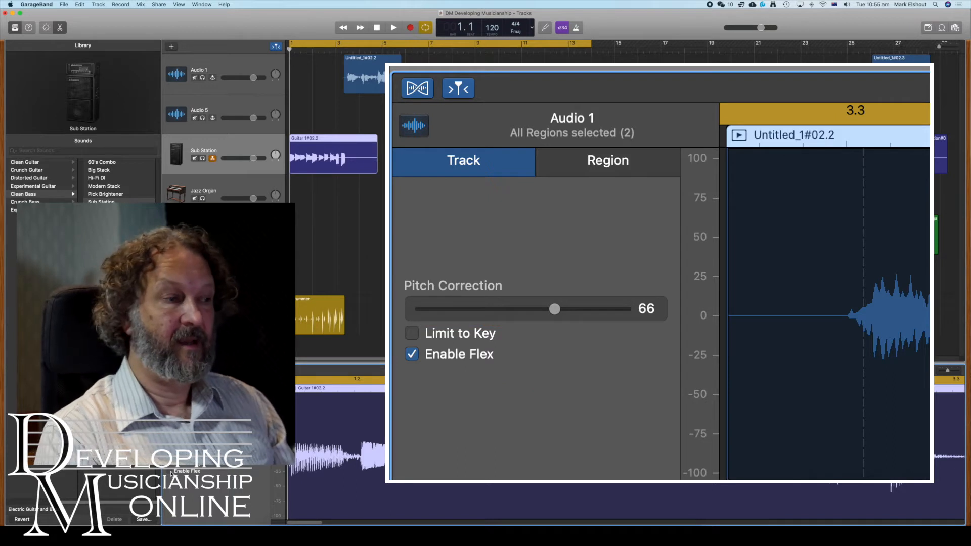
{"action": "left_click", "coordinate": [171, 472]}
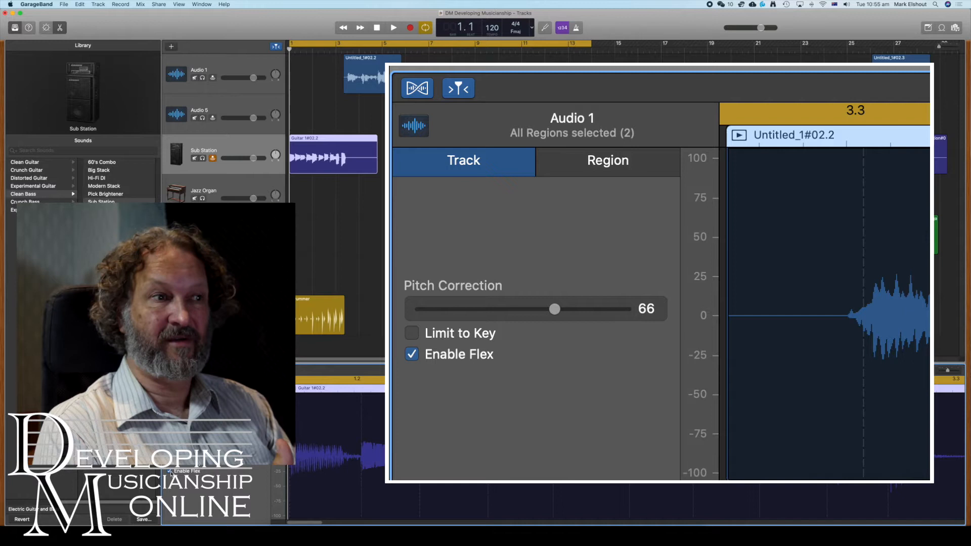
{"action": "left_click", "coordinate": [232, 68]}
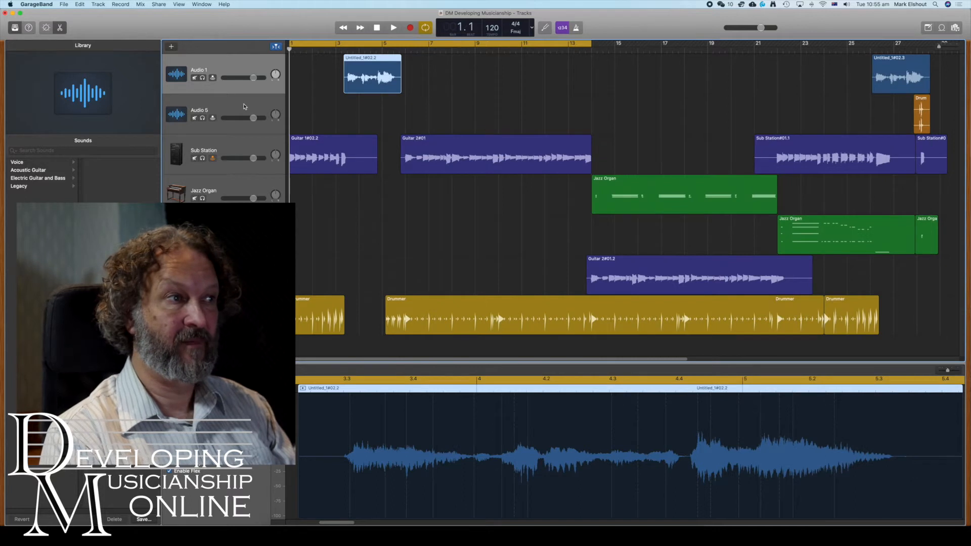
{"action": "left_click", "coordinate": [244, 106]}
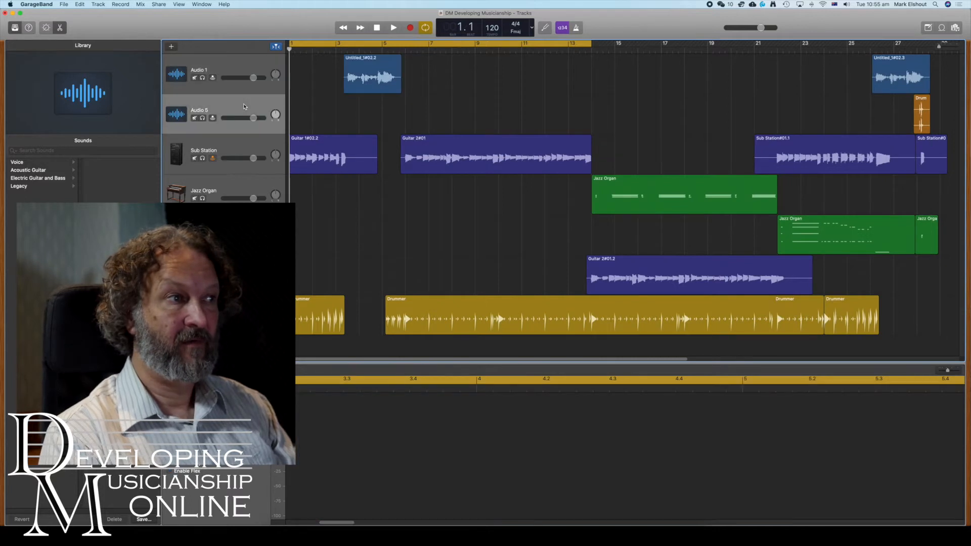
{"action": "left_click", "coordinate": [170, 472]}
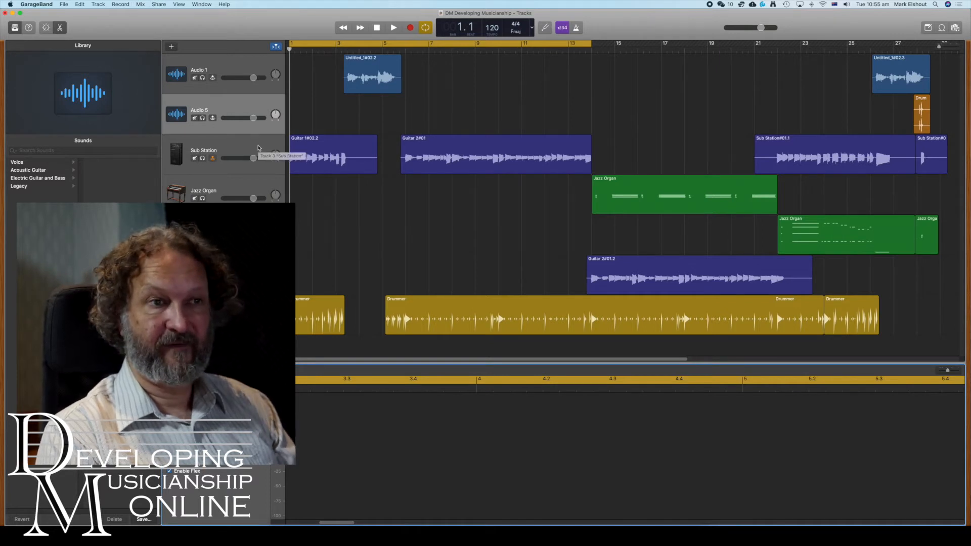
- Limit pitch correction to the key on the Sub Station track above the drums and raise its Pitch Correction amount
{"action": "left_click", "coordinate": [280, 288]}
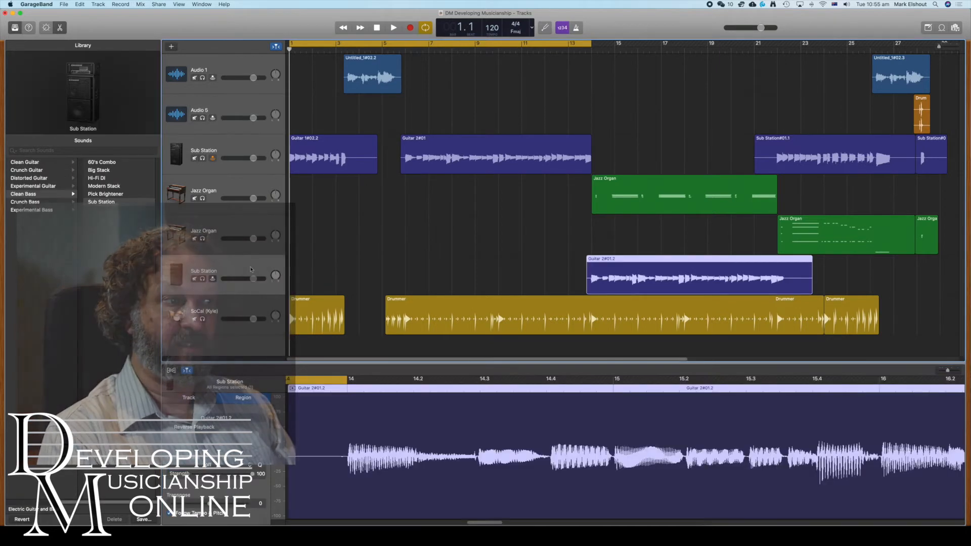
{"action": "left_click", "coordinate": [205, 400]}
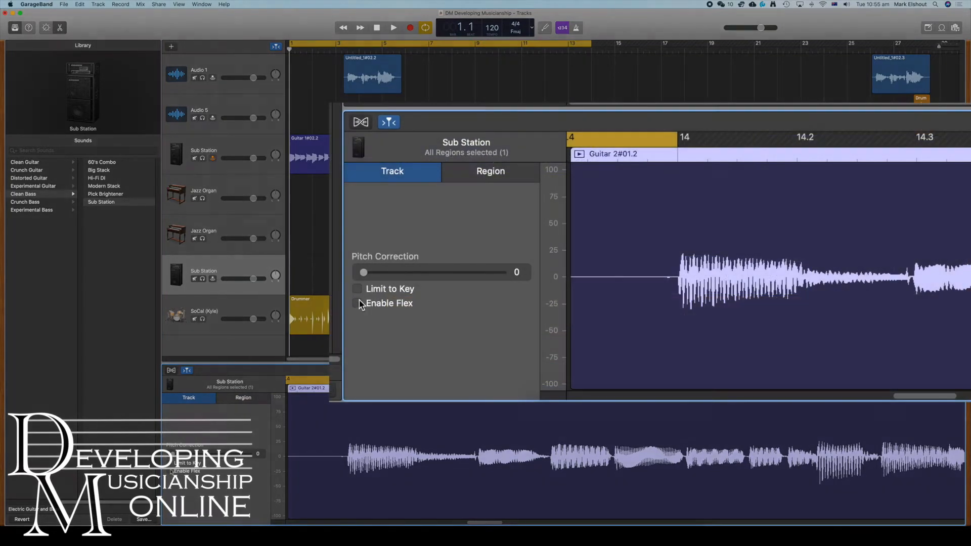
{"action": "left_click", "coordinate": [361, 288]}
{"action": "left_click_drag", "start_coordinate": [496, 278], "coordinate": [508, 276]}
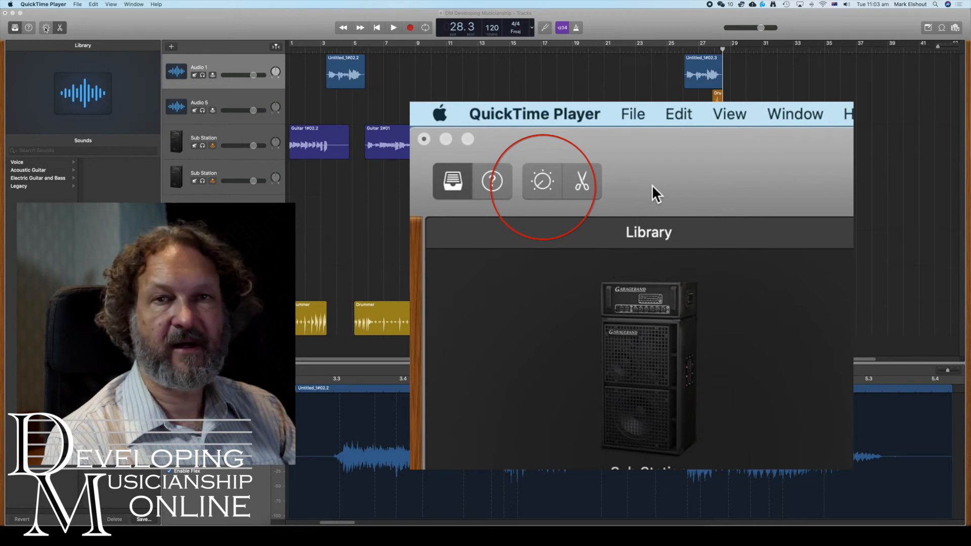
- Show the Smart Controls for the Audio 1 track and expand its list of plug-ins
{"action": "left_click", "coordinate": [46, 28]}
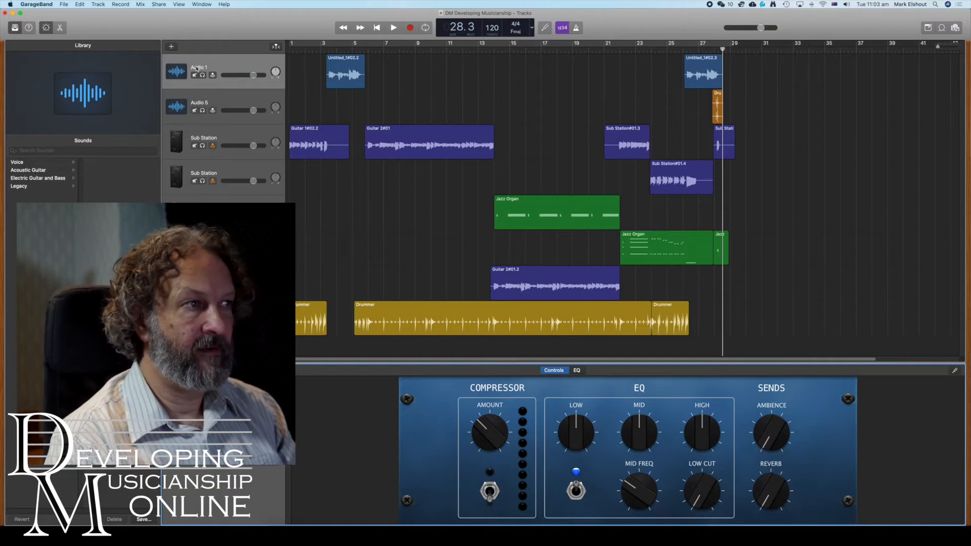
{"action": "left_click", "coordinate": [246, 68]}
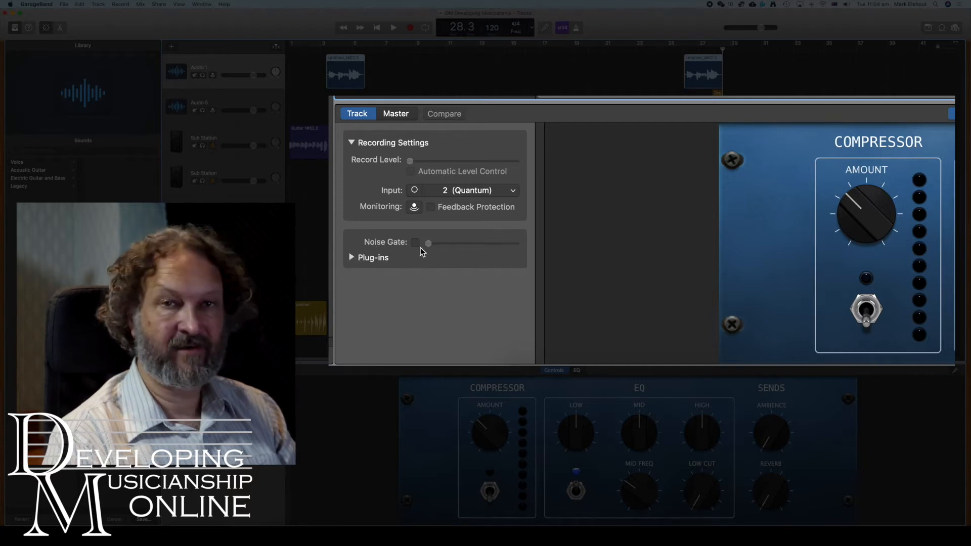
{"action": "left_click", "coordinate": [352, 258]}
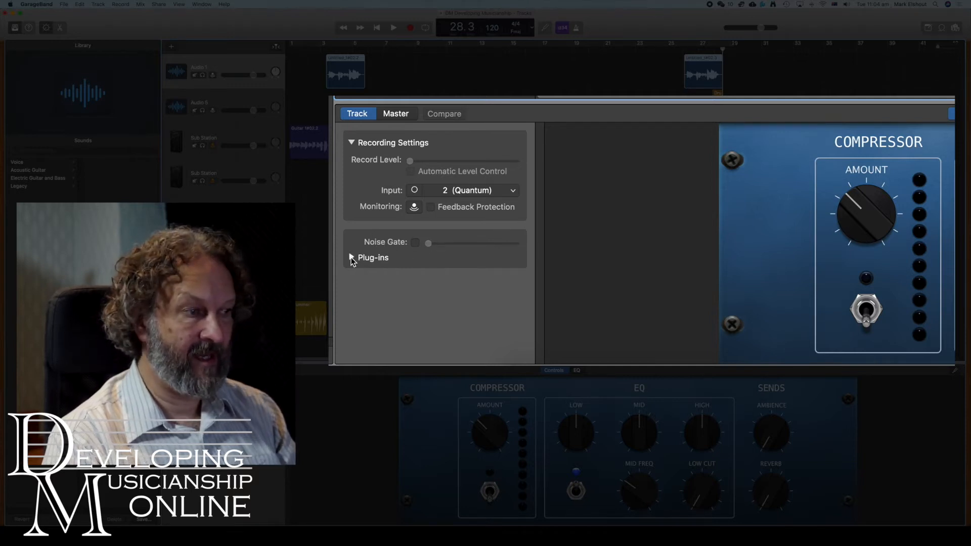
{"action": "scroll", "coordinate": [408, 261], "scroll_direction": "down", "scroll_amount": 1}
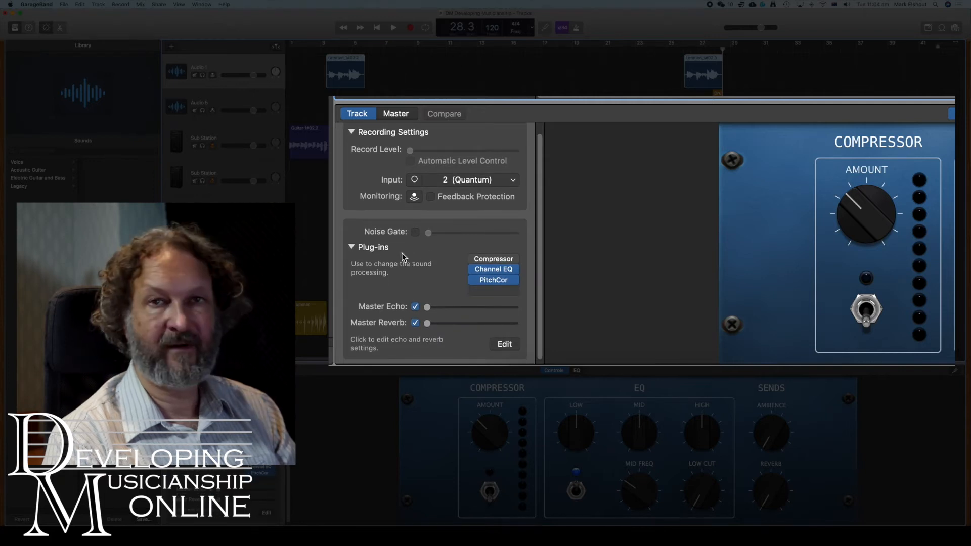
{"action": "scroll", "coordinate": [417, 254], "scroll_direction": "down", "scroll_amount": 1}
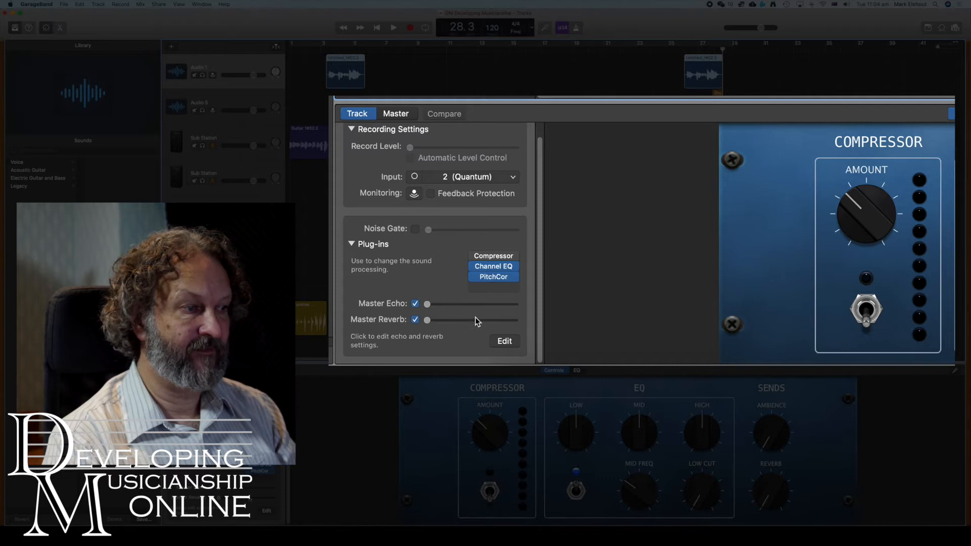
- Inspect Audio 1's Pitch Correction plug-in window and compare the track's plug-in list with that of the upper Sub Station track
{"action": "mouse_move", "coordinate": [517, 267]}
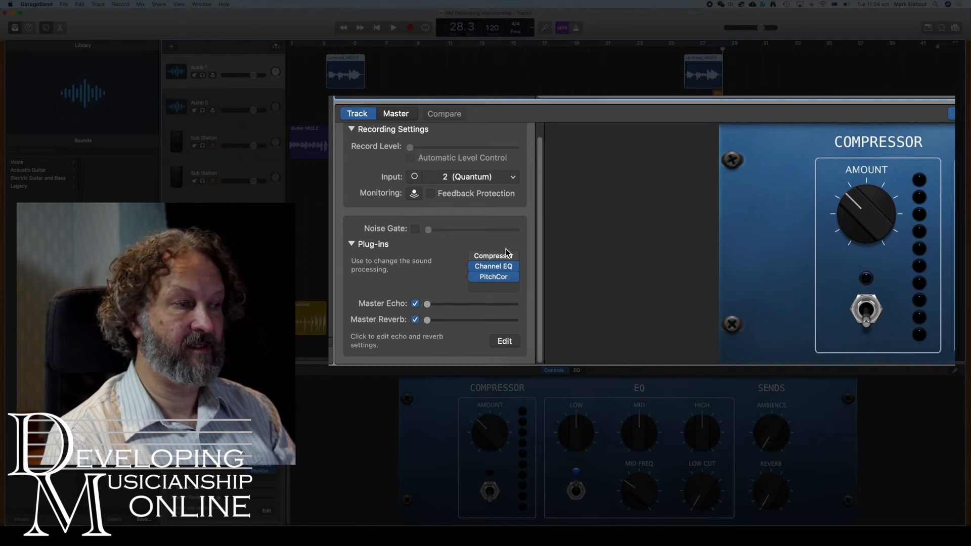
{"action": "left_click", "coordinate": [494, 278]}
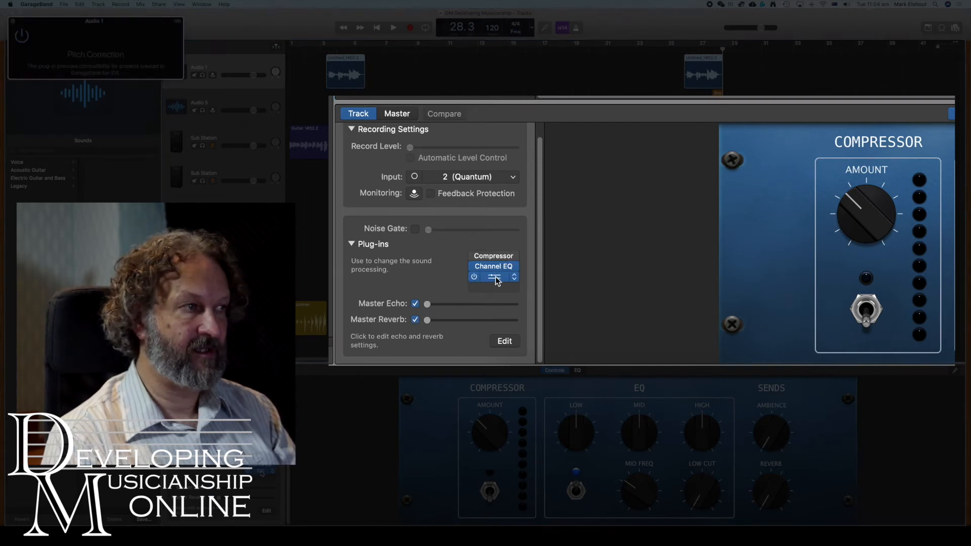
{"action": "left_click", "coordinate": [13, 23]}
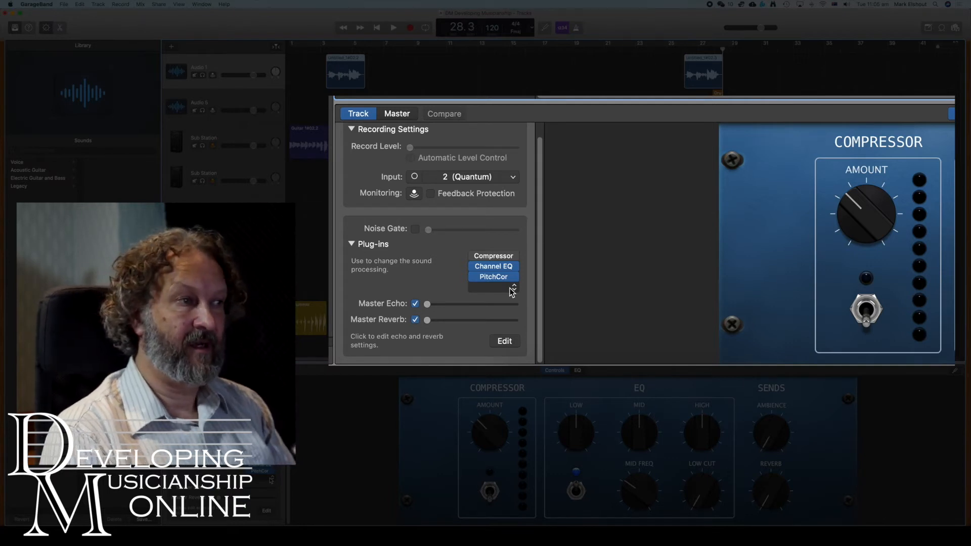
{"action": "left_click", "coordinate": [240, 136]}
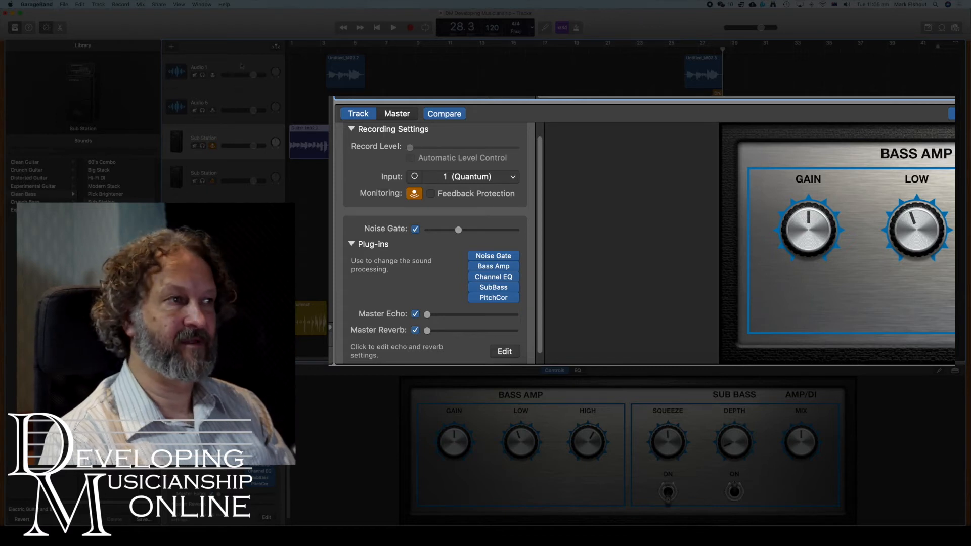
{"action": "left_click", "coordinate": [238, 88]}
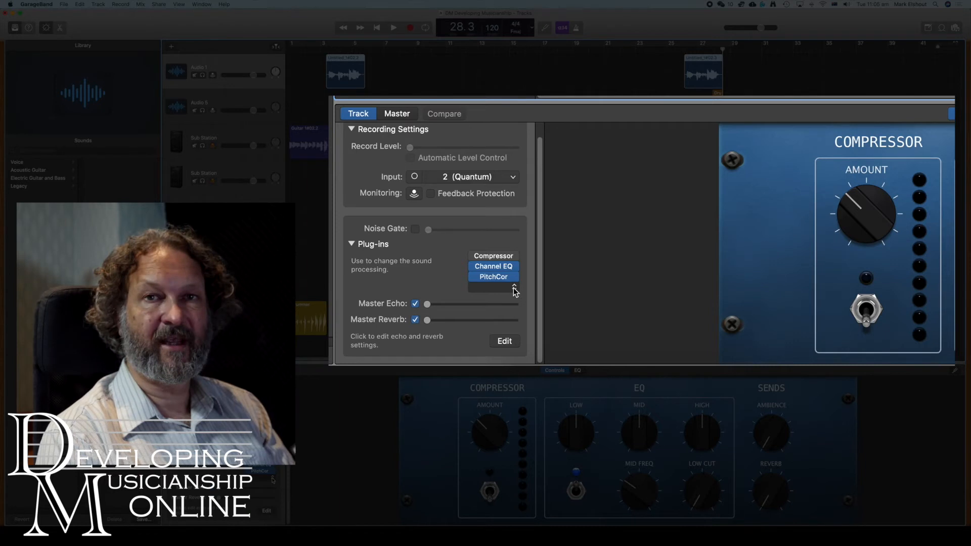
- Examine the plug-in categories available for Audio 1's empty plug-in slot, including Pitch, Distortion, Filter, Amps and Pedals, and the Audio Units manufacturers
{"action": "left_click", "coordinate": [514, 287]}
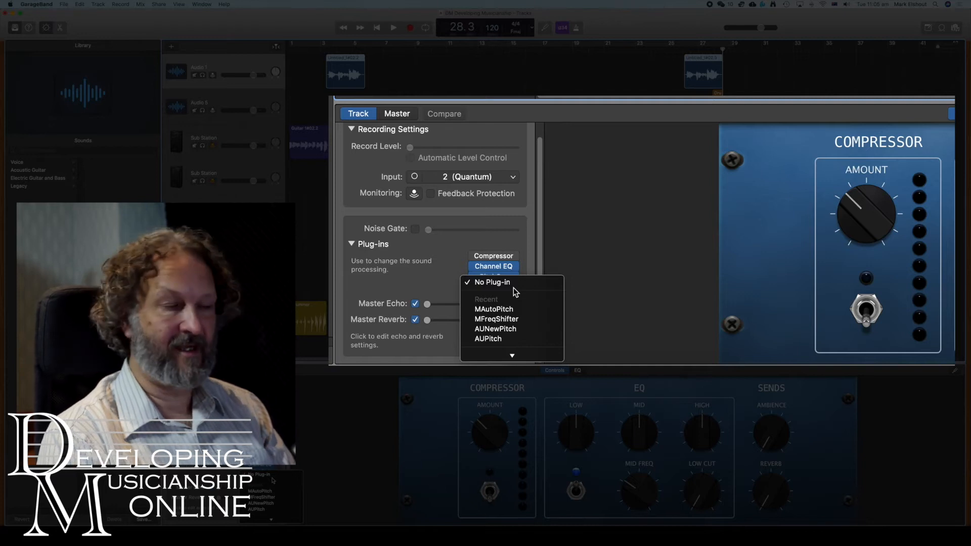
{"action": "scroll", "coordinate": [514, 287], "scroll_direction": "down", "scroll_amount": 5}
{"action": "scroll", "coordinate": [514, 288], "scroll_direction": "down", "scroll_amount": 2}
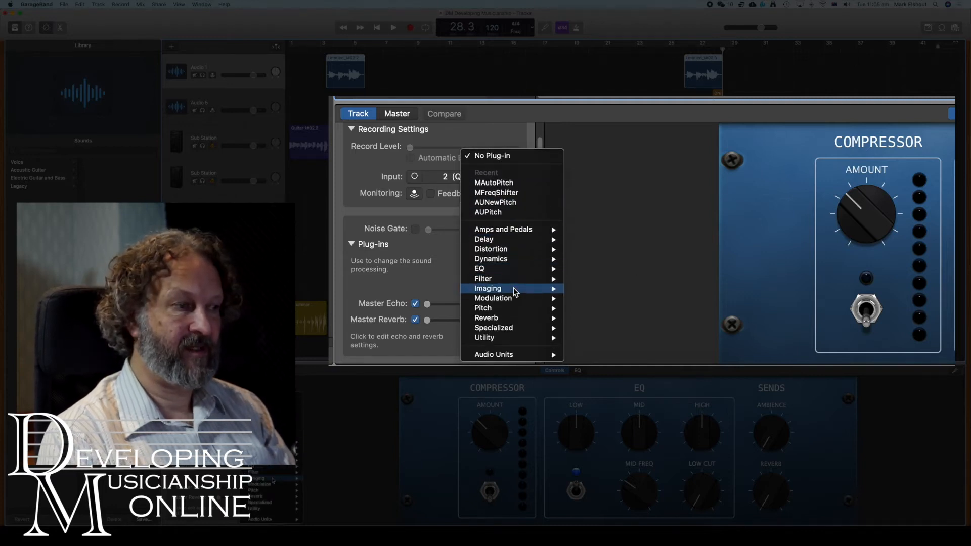
{"action": "mouse_move", "coordinate": [513, 328]}
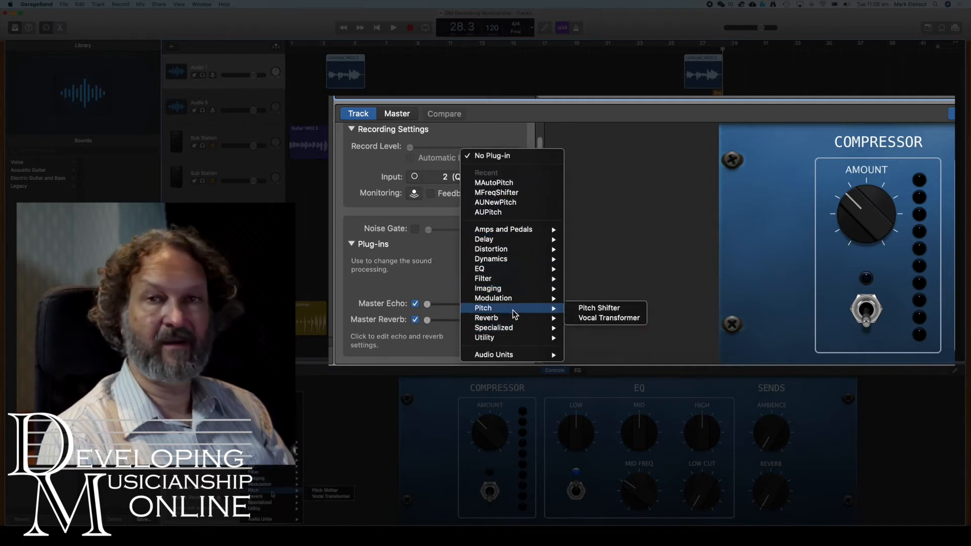
{"action": "mouse_move", "coordinate": [517, 237]}
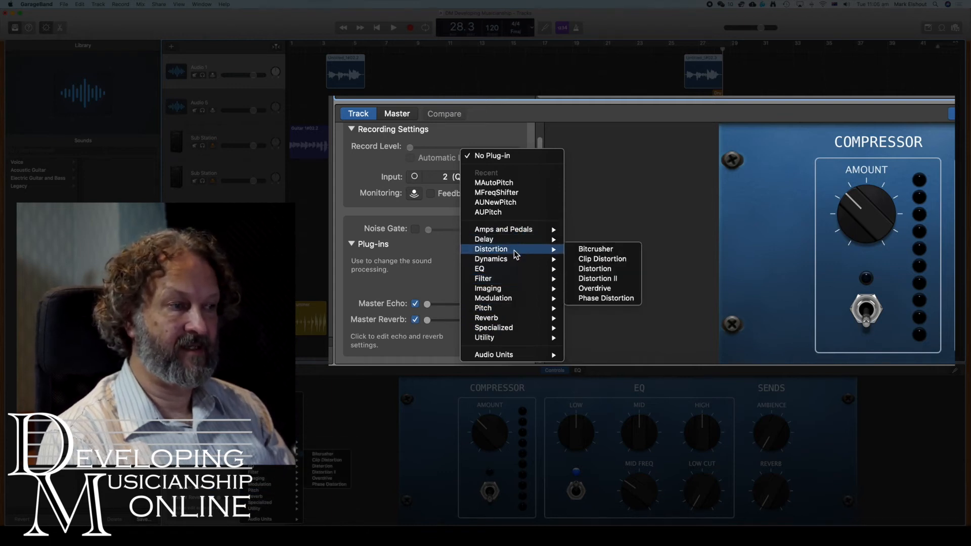
{"action": "mouse_move", "coordinate": [515, 260]}
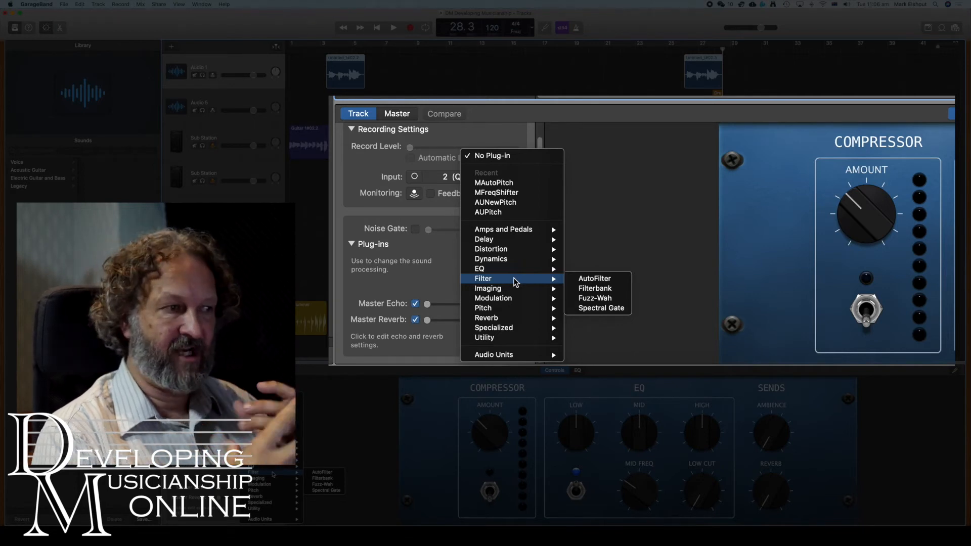
{"action": "mouse_move", "coordinate": [515, 300]}
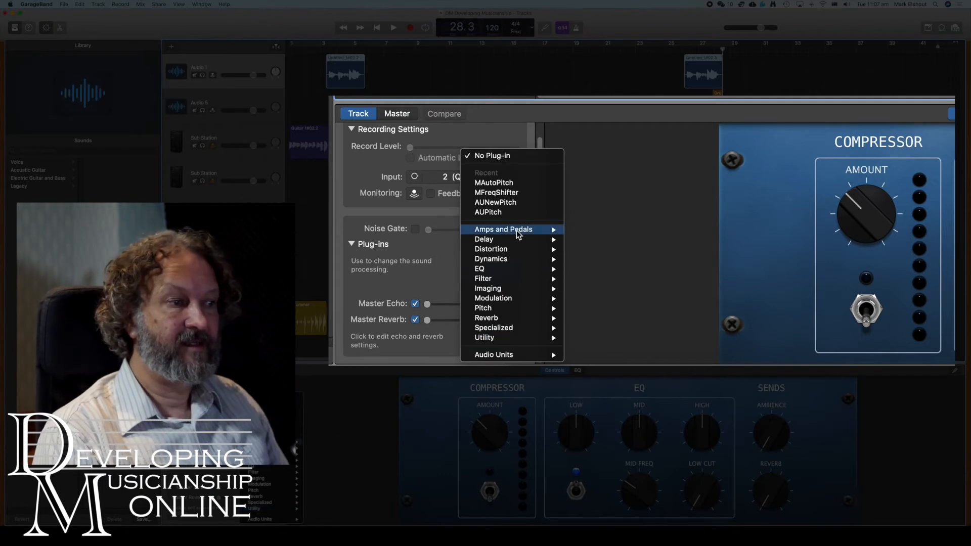
{"action": "mouse_move", "coordinate": [499, 234]}
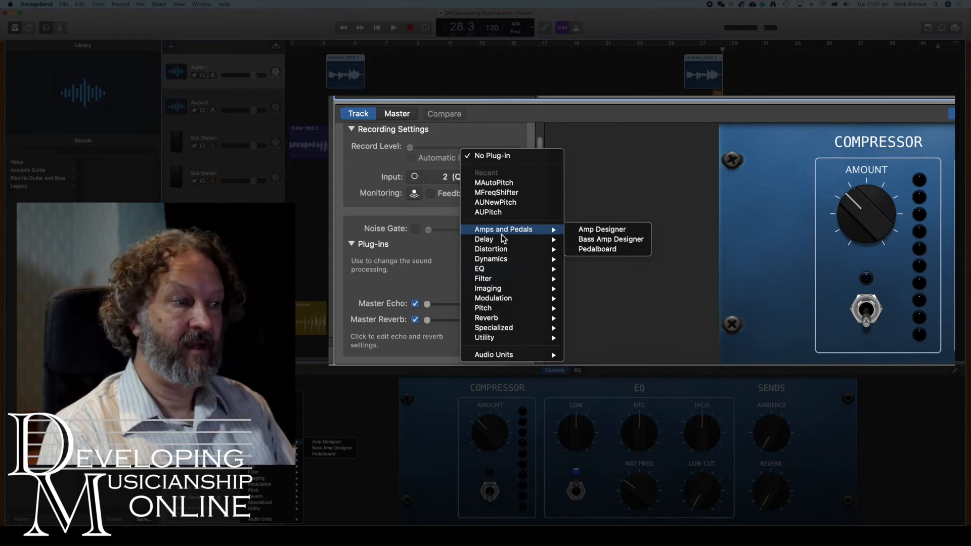
{"action": "mouse_move", "coordinate": [518, 355]}
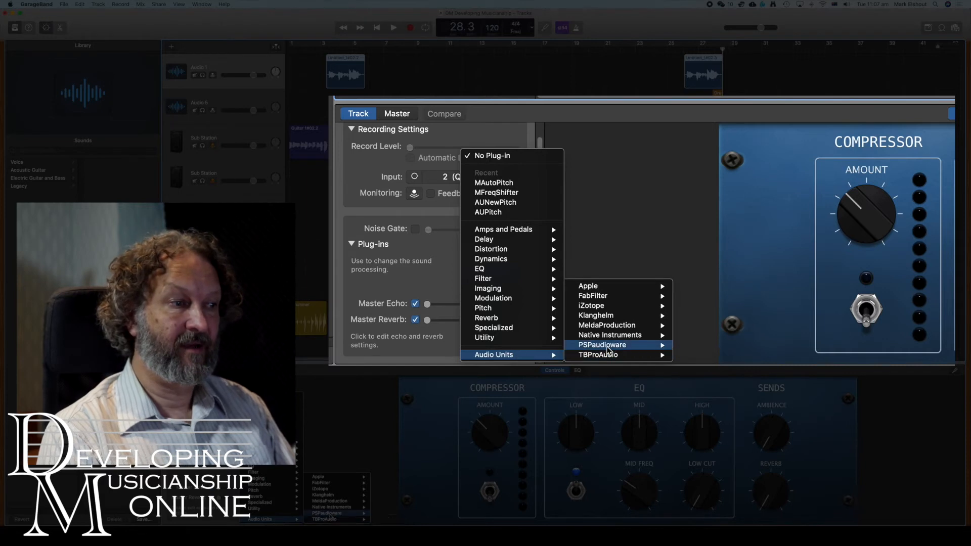
{"action": "mouse_move", "coordinate": [617, 328]}
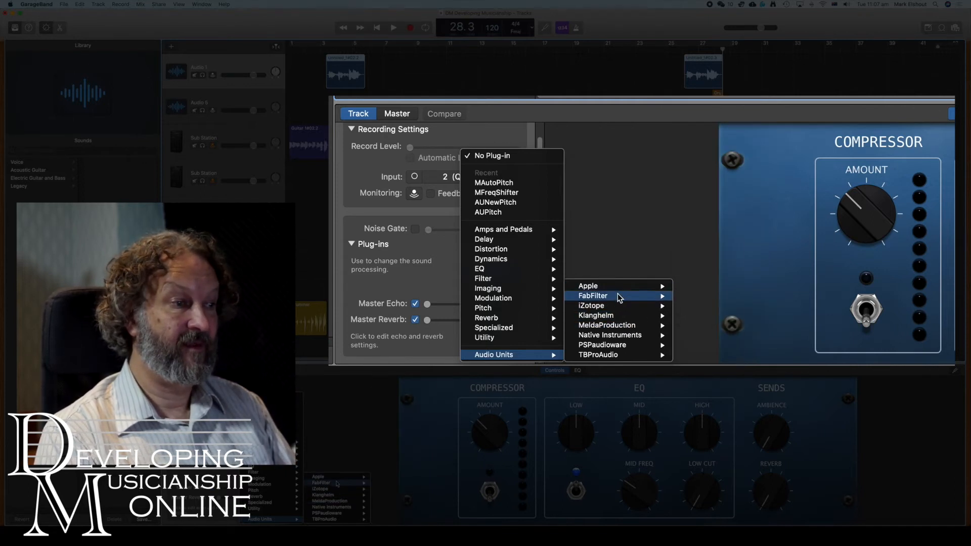
{"action": "mouse_move", "coordinate": [620, 306]}
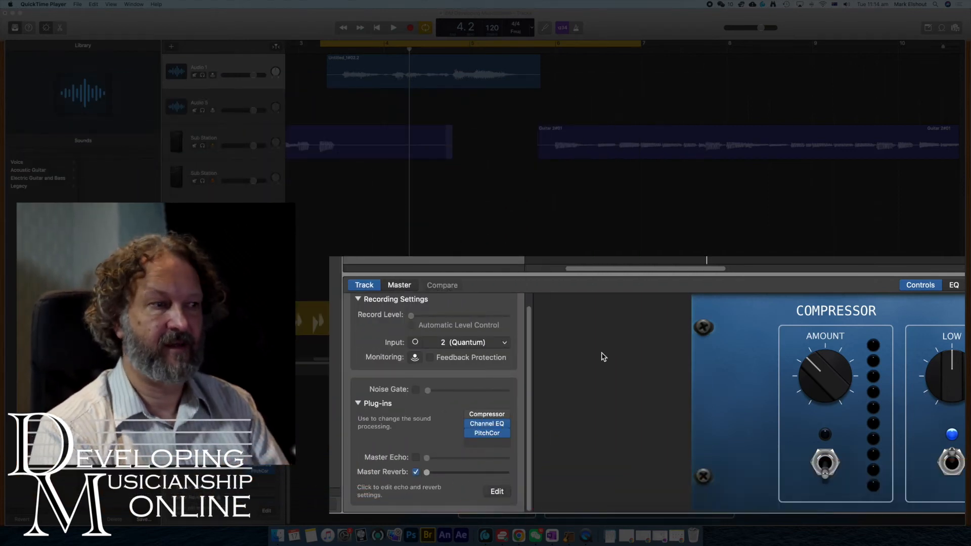
- Add the Delay Designer plug-in to the empty plug-in slot of the Audio 1 track
{"action": "left_click", "coordinate": [507, 444]}
{"action": "mouse_move", "coordinate": [508, 505]}
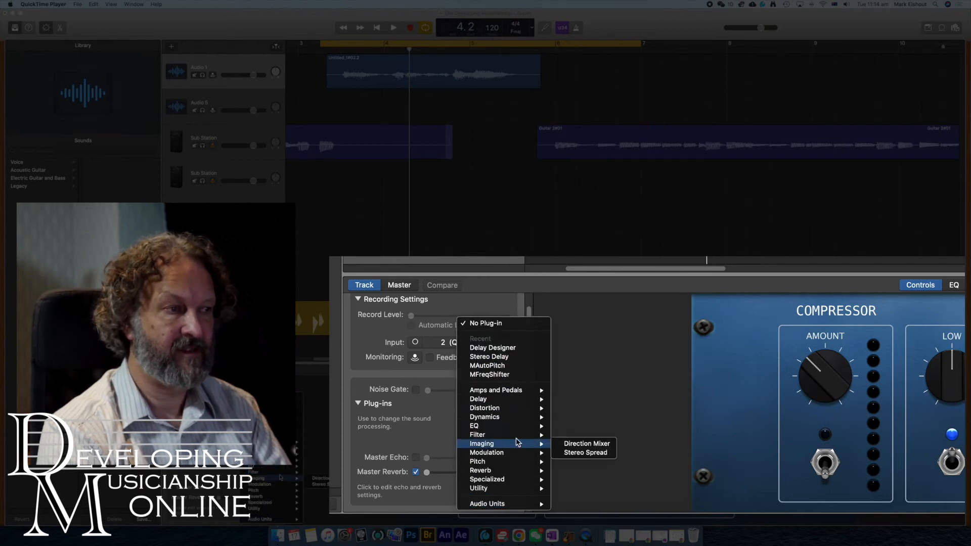
{"action": "mouse_move", "coordinate": [516, 401]}
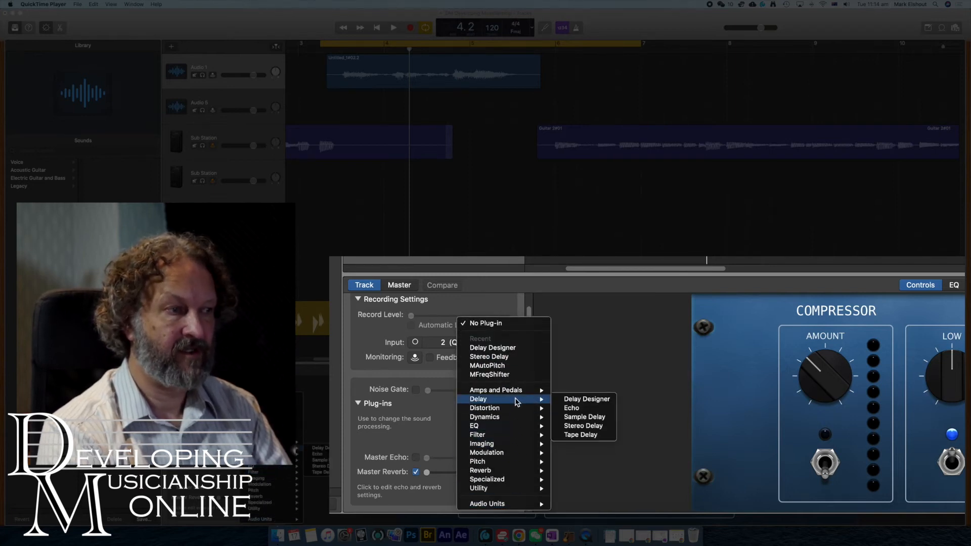
{"action": "left_click", "coordinate": [587, 400]}
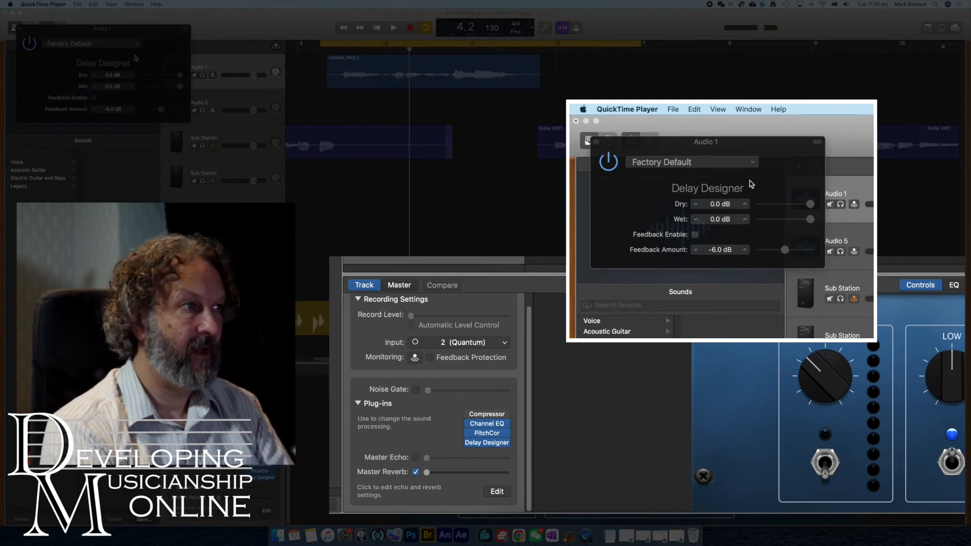
- Load the 1\4 Slow Pan preset from the 01 Simple group in Delay Designer and close the plug-in window
{"action": "left_click", "coordinate": [752, 165]}
{"action": "left_click", "coordinate": [753, 165]}
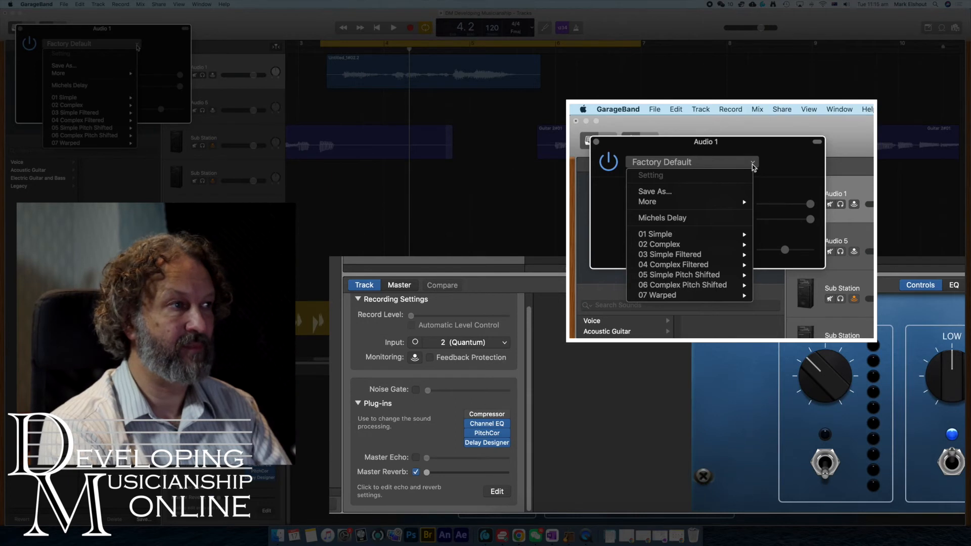
{"action": "mouse_move", "coordinate": [711, 236]}
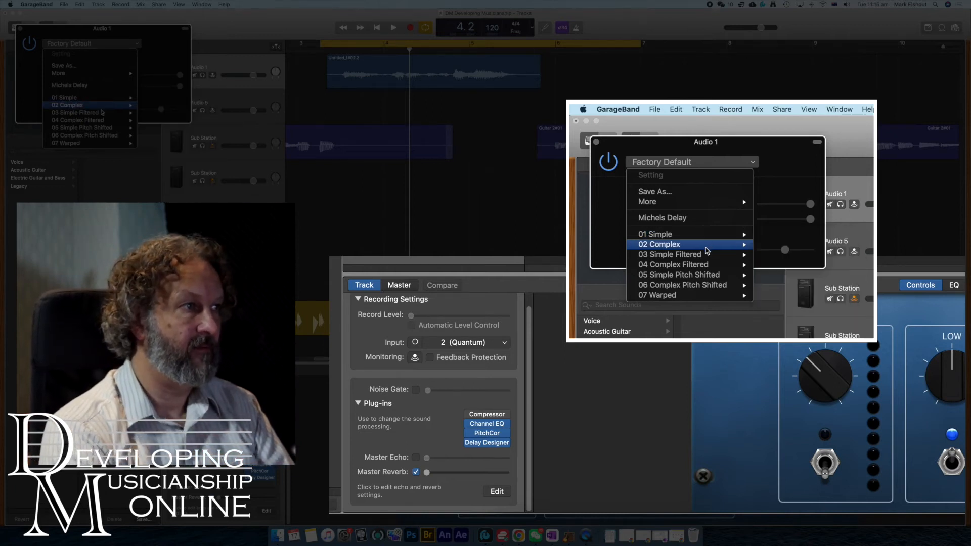
{"action": "mouse_move", "coordinate": [706, 301]}
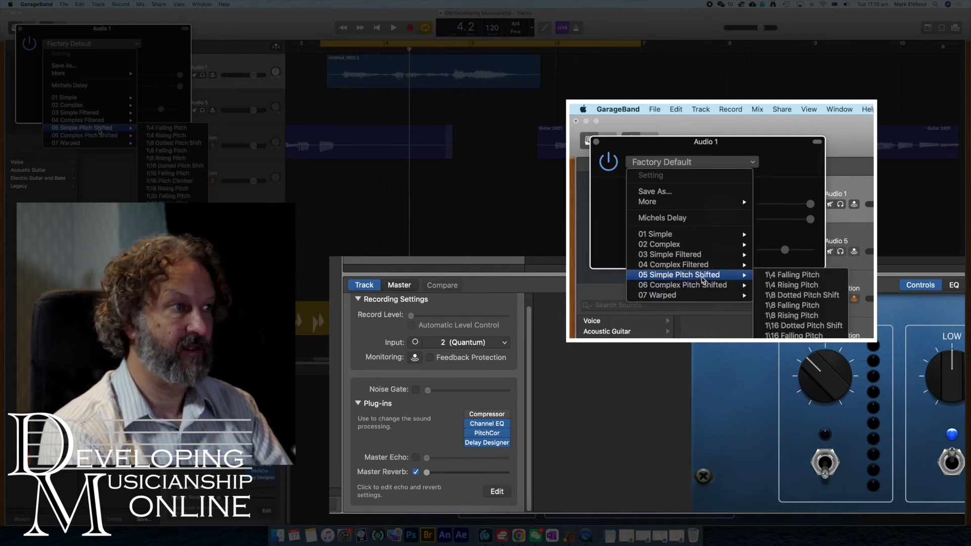
{"action": "mouse_move", "coordinate": [678, 238]}
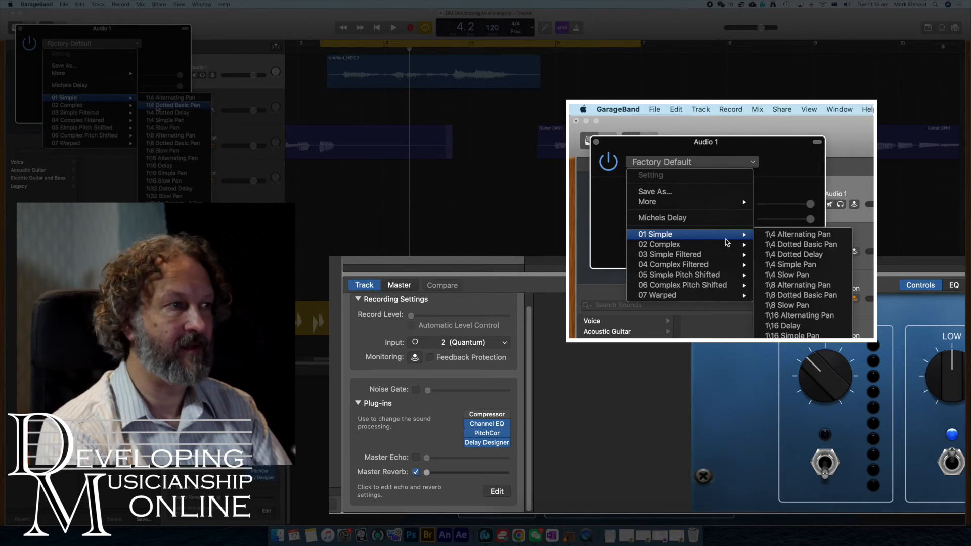
{"action": "left_click", "coordinate": [789, 276]}
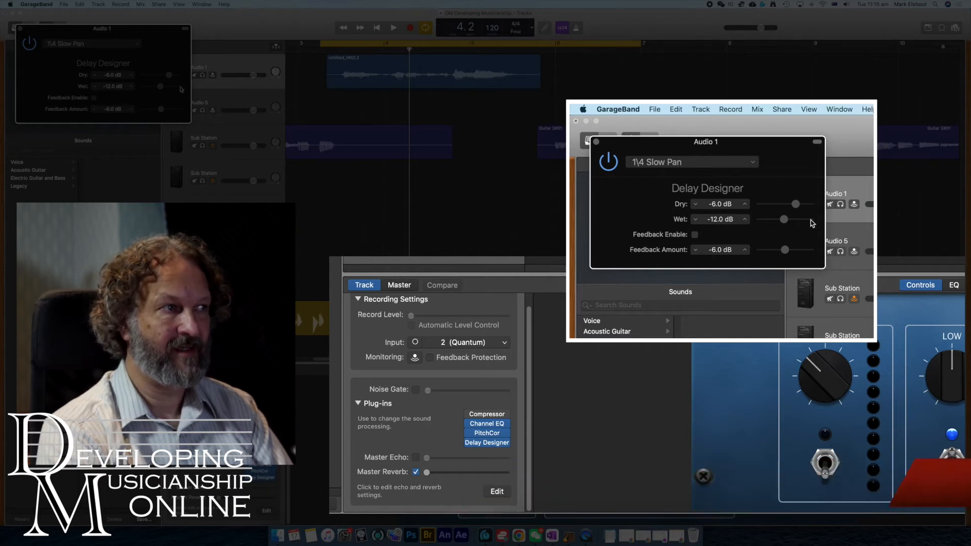
{"action": "left_click", "coordinate": [251, 67]}
{"action": "left_click", "coordinate": [20, 29]}
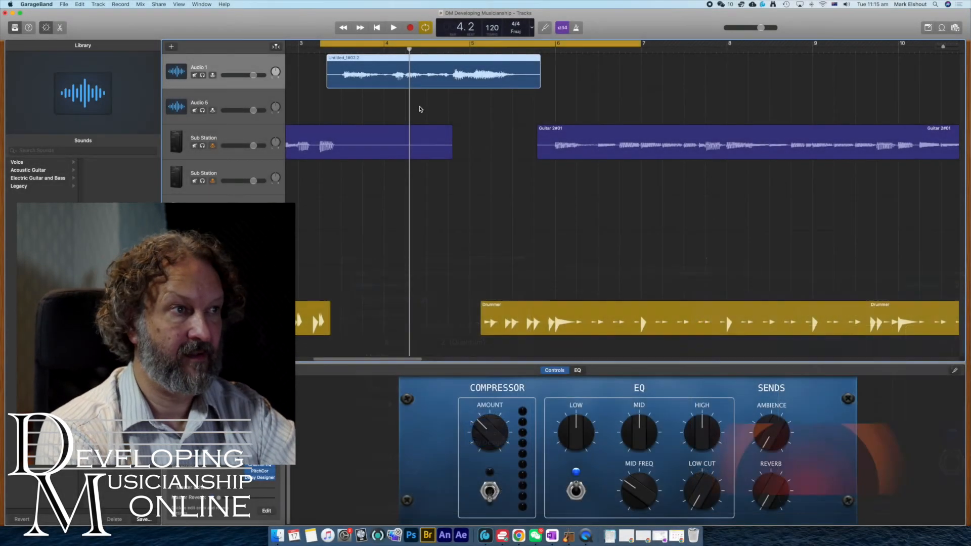
- Show track automation and set Audio 1's automation parameter to the Wet control of Delay Designer
{"action": "key", "text": "a"}
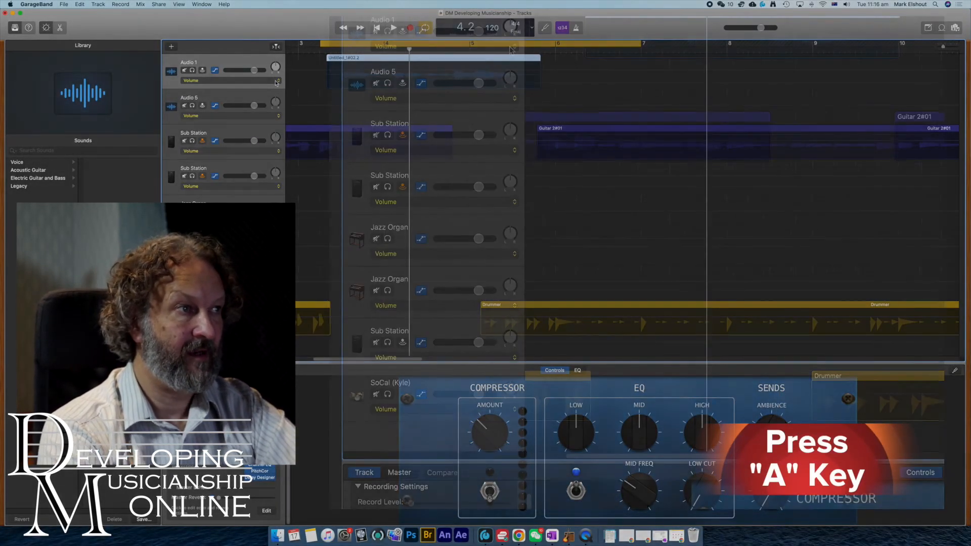
{"action": "left_click", "coordinate": [278, 82]}
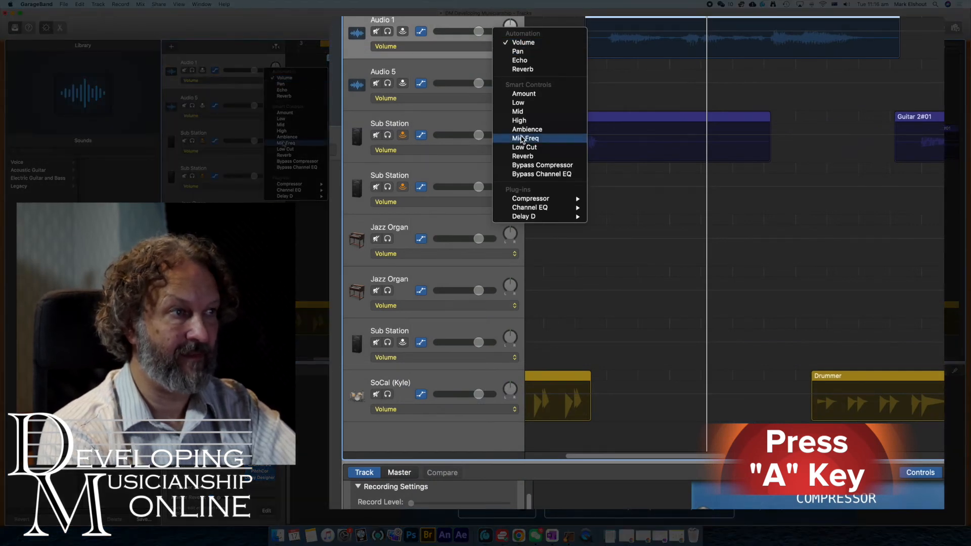
{"action": "mouse_move", "coordinate": [530, 218]}
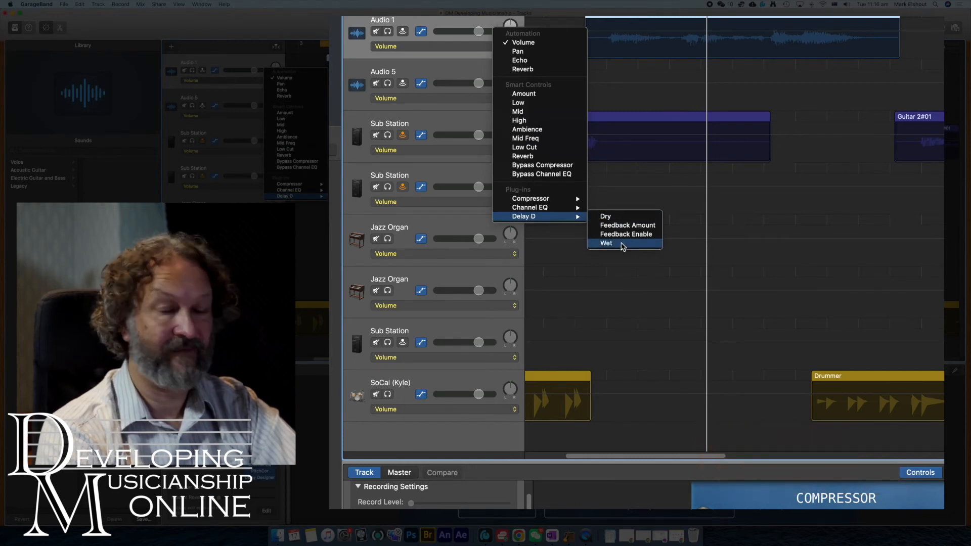
{"action": "left_click", "coordinate": [622, 245]}
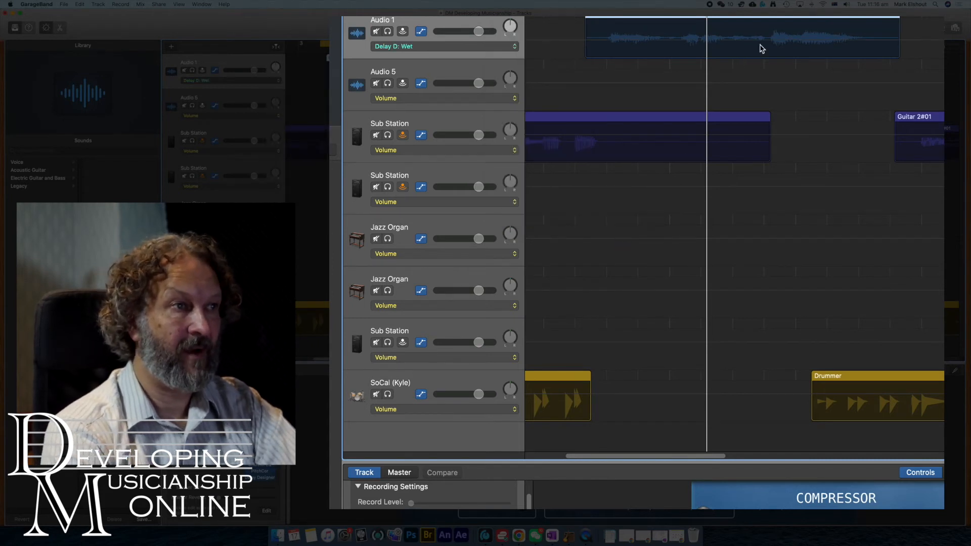
- Add automation points that drop the delay's Wet level over the first part of the Audio 1 region, and play the section
{"action": "left_click", "coordinate": [769, 40]}
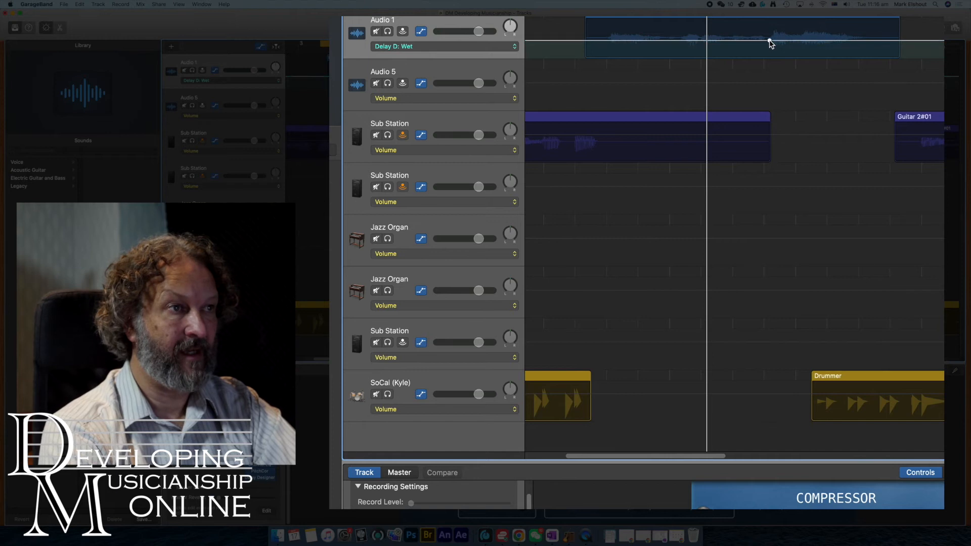
{"action": "left_click", "coordinate": [766, 40]}
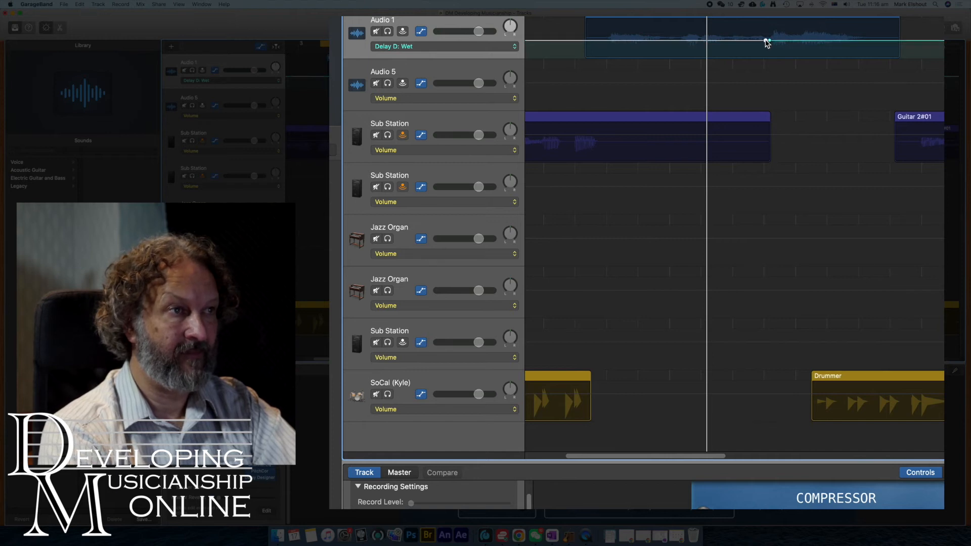
{"action": "left_click", "coordinate": [580, 40]}
{"action": "left_click_drag", "start_coordinate": [680, 42], "coordinate": [683, 97]}
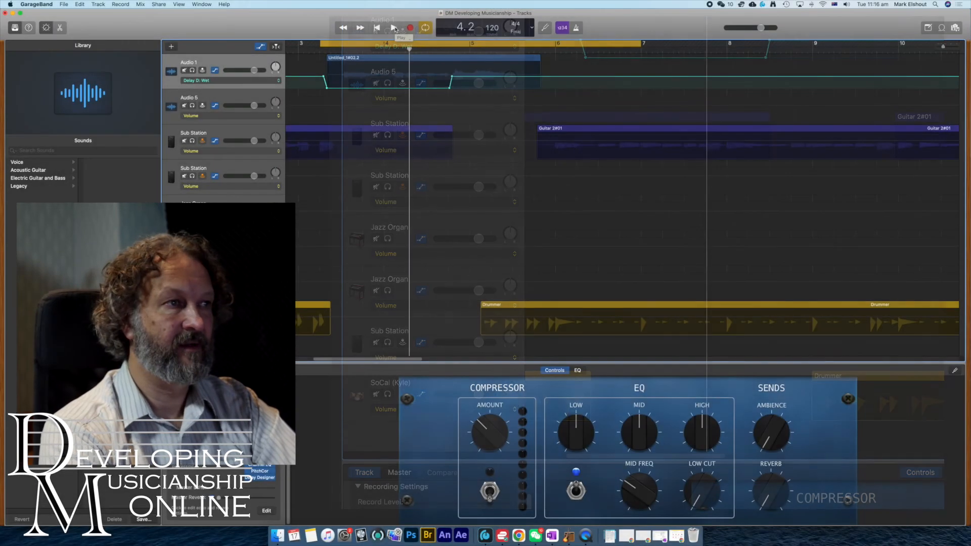
{"action": "left_click", "coordinate": [393, 28]}
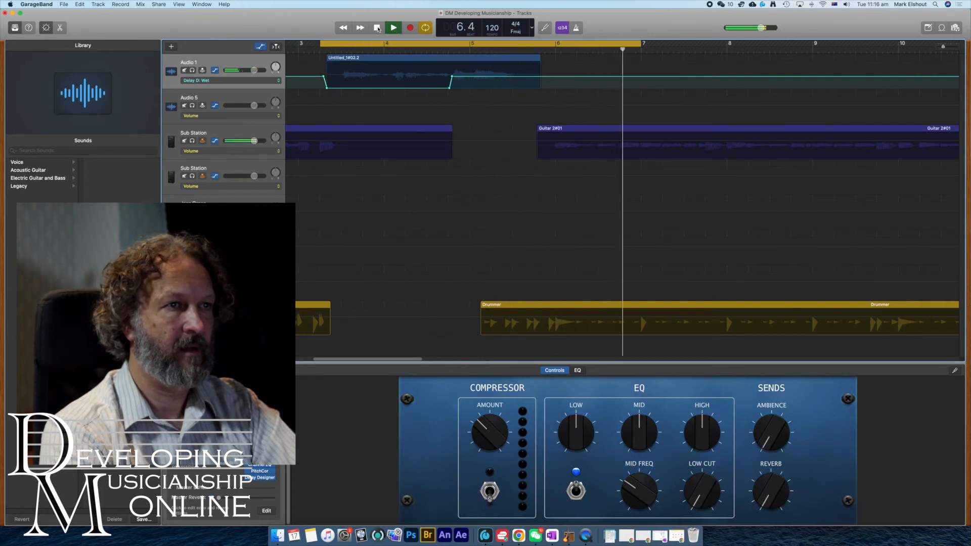
{"action": "left_click", "coordinate": [377, 29]}
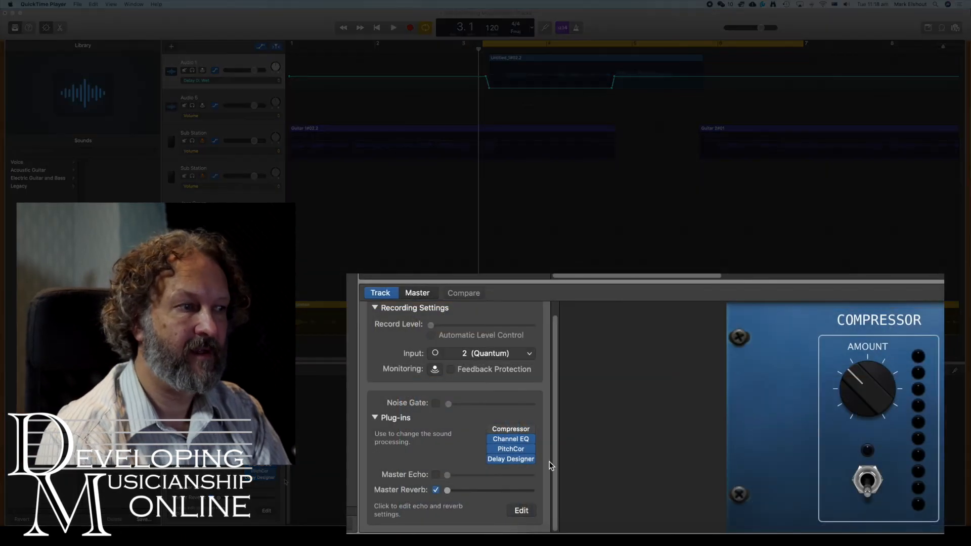
- Replace Delay Designer on the Audio 1 track with the PlatinumVerb reverb plug-in
{"action": "left_click", "coordinate": [531, 460]}
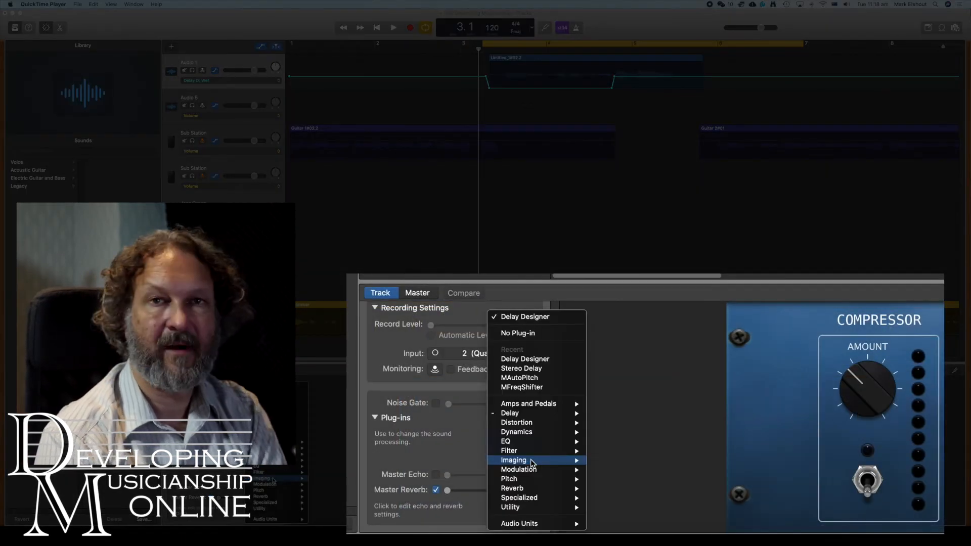
{"action": "mouse_move", "coordinate": [543, 437]}
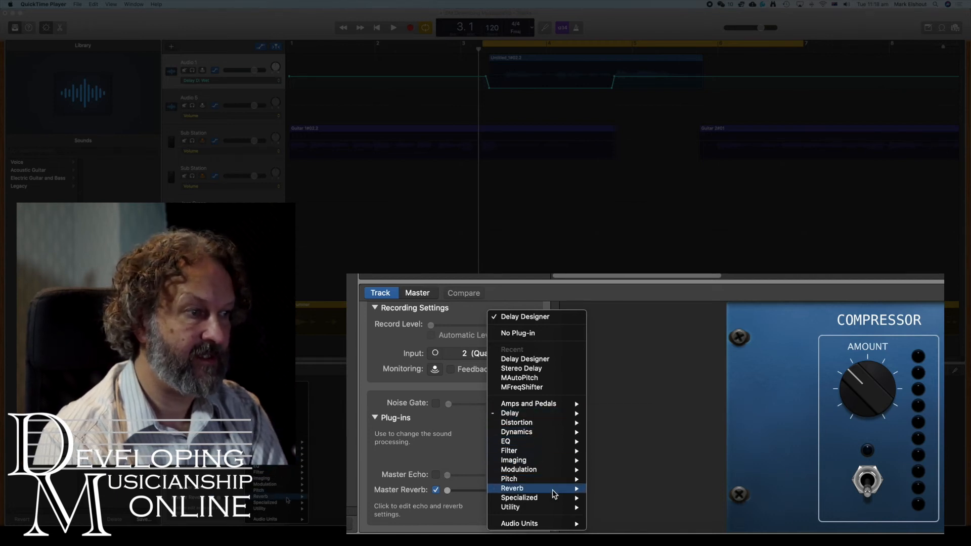
{"action": "mouse_move", "coordinate": [552, 493]}
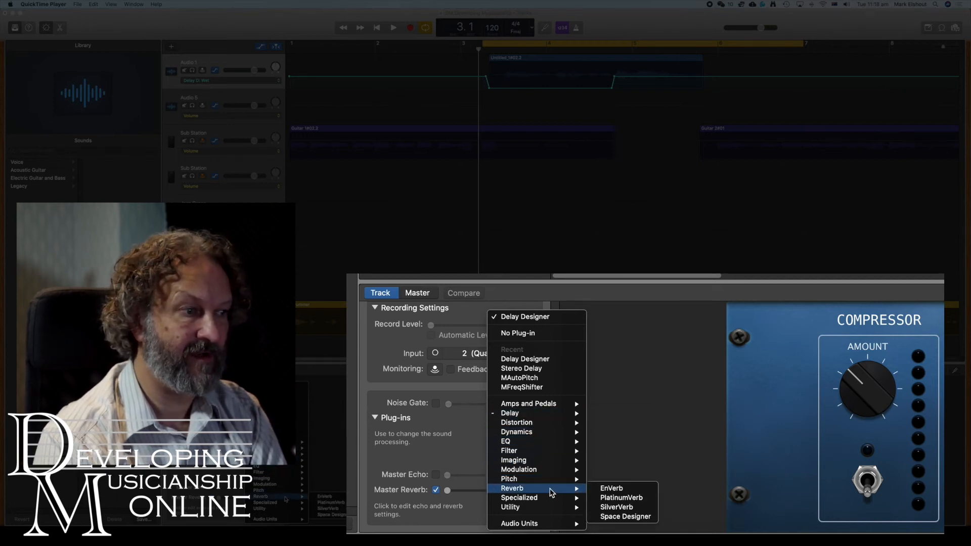
{"action": "left_click", "coordinate": [640, 498]}
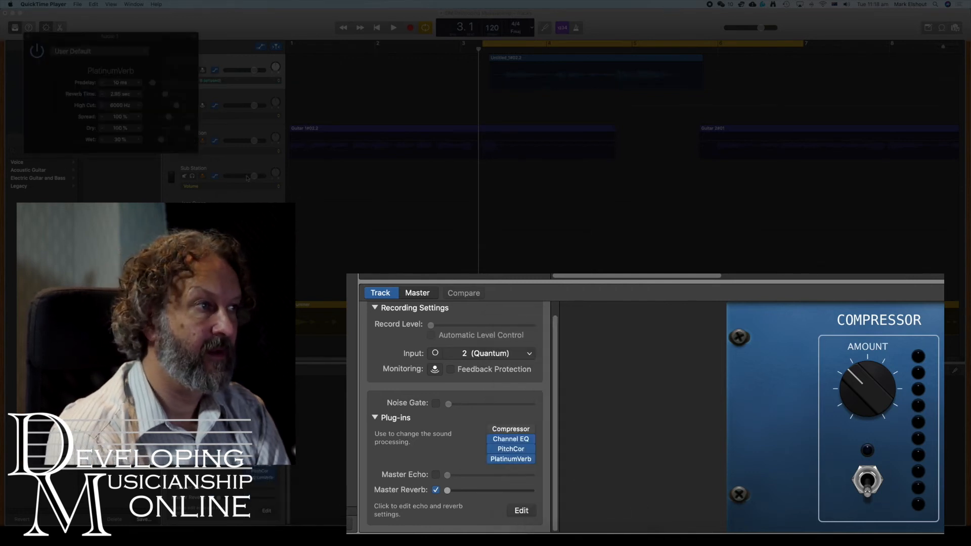
- Move the PlatinumVerb window off the track header and load the Church preset from its factory settings
{"action": "left_click_drag", "start_coordinate": [173, 41], "coordinate": [178, 132]}
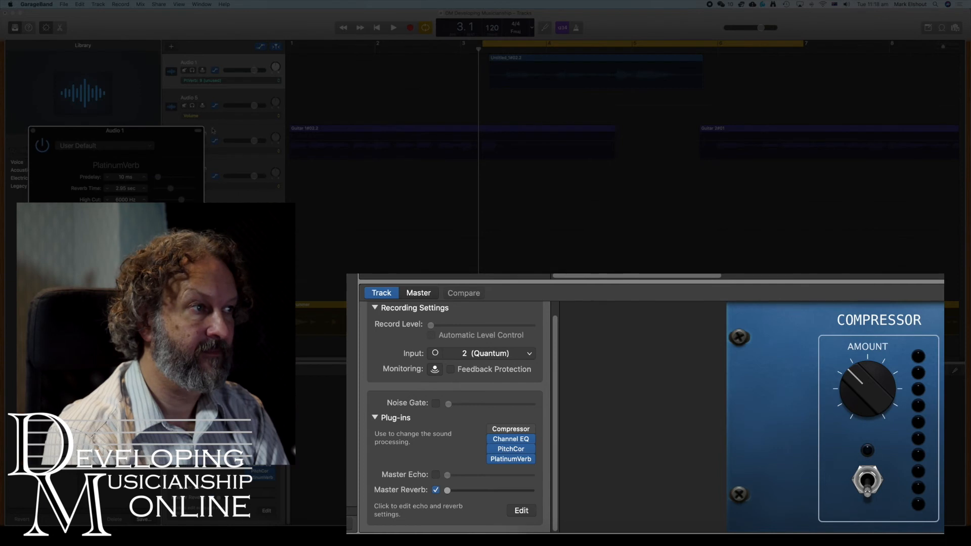
{"action": "left_click", "coordinate": [153, 150]}
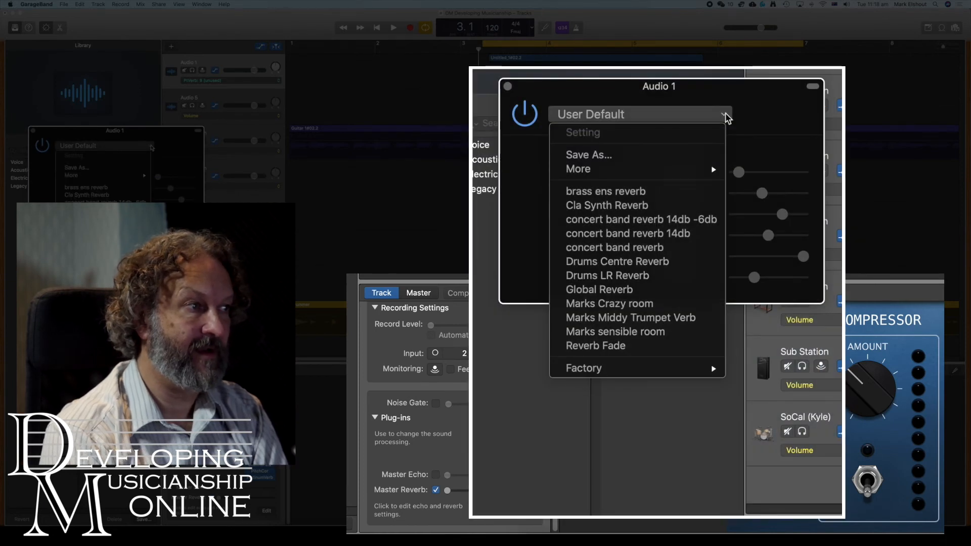
{"action": "mouse_move", "coordinate": [686, 372]}
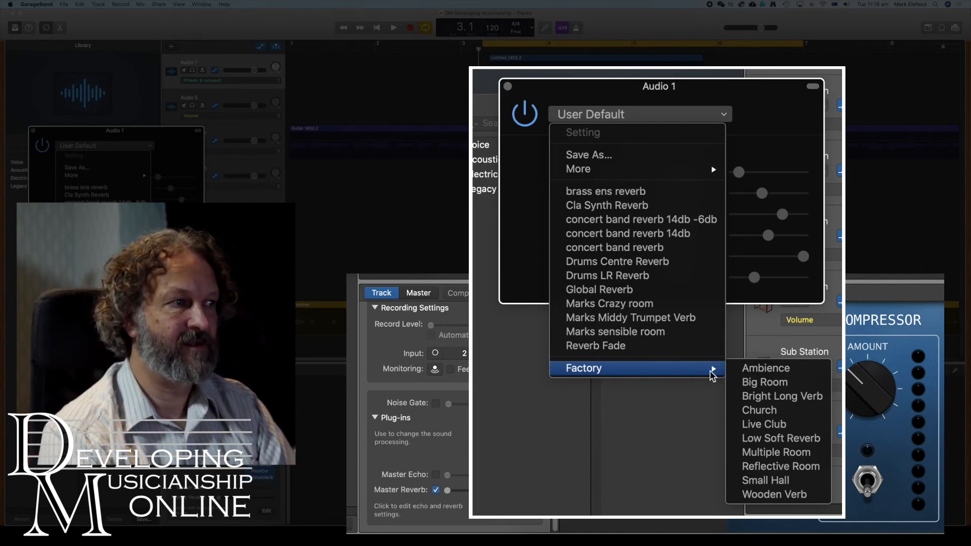
{"action": "left_click", "coordinate": [772, 411]}
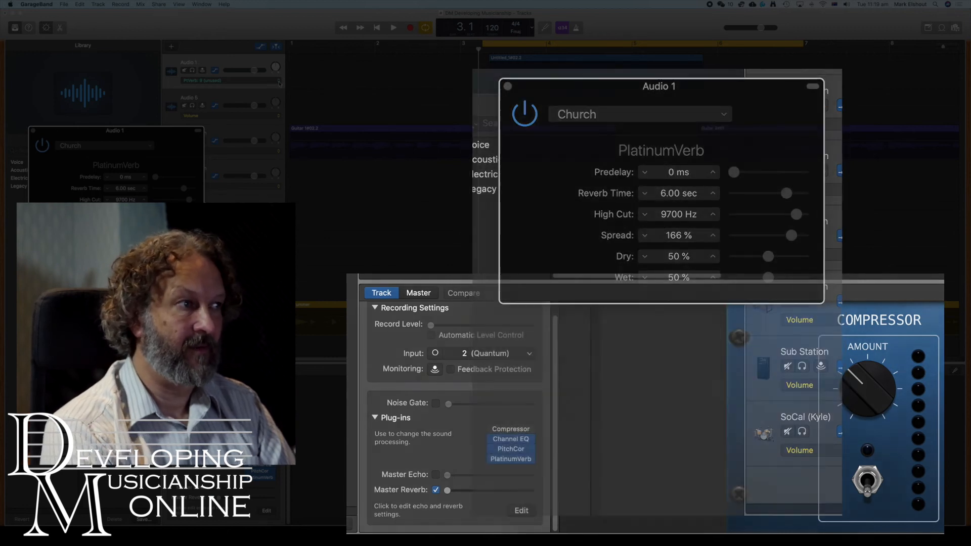
- Set Audio 1's automation parameter to the Wet control of PlatinumVerb
{"action": "left_click", "coordinate": [277, 82]}
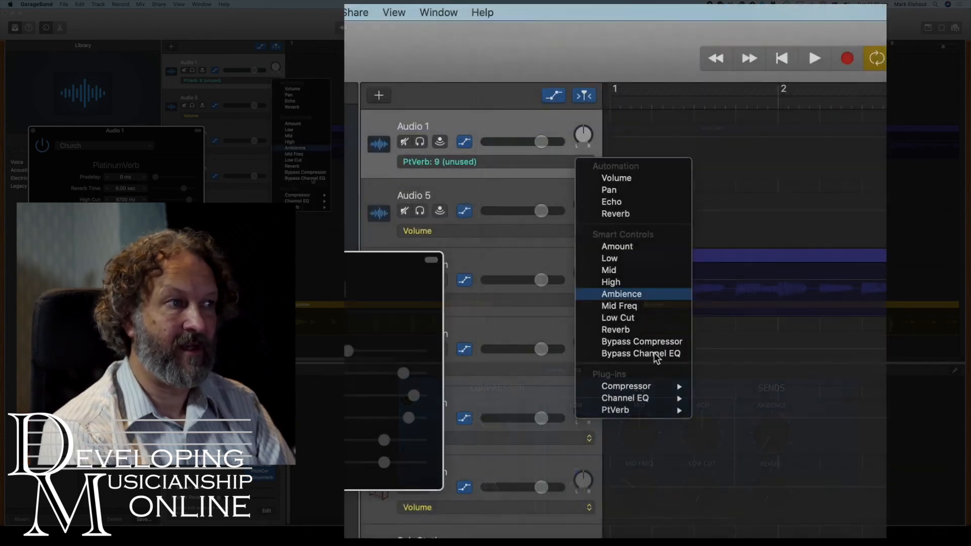
{"action": "mouse_move", "coordinate": [318, 208]}
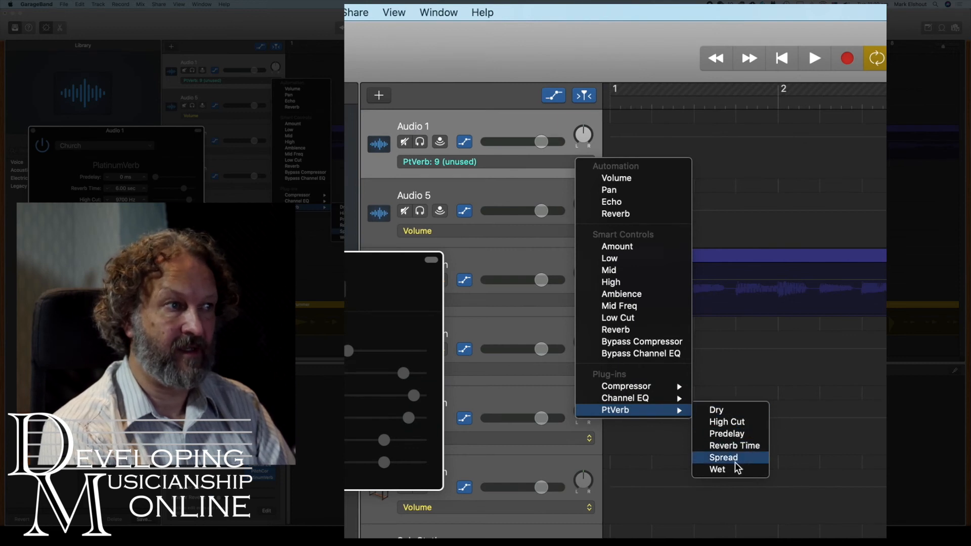
{"action": "left_click", "coordinate": [346, 236]}
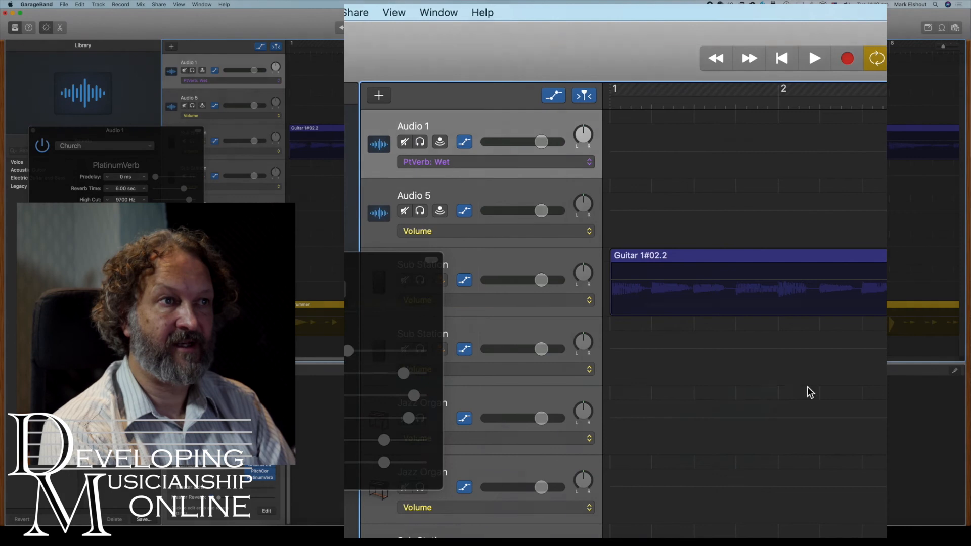
- Add automation points that lower PlatinumVerb's Wet level to about 21 % from the start of the Audio 1 region to bar 7, and play the section
{"action": "left_click", "coordinate": [489, 75]}
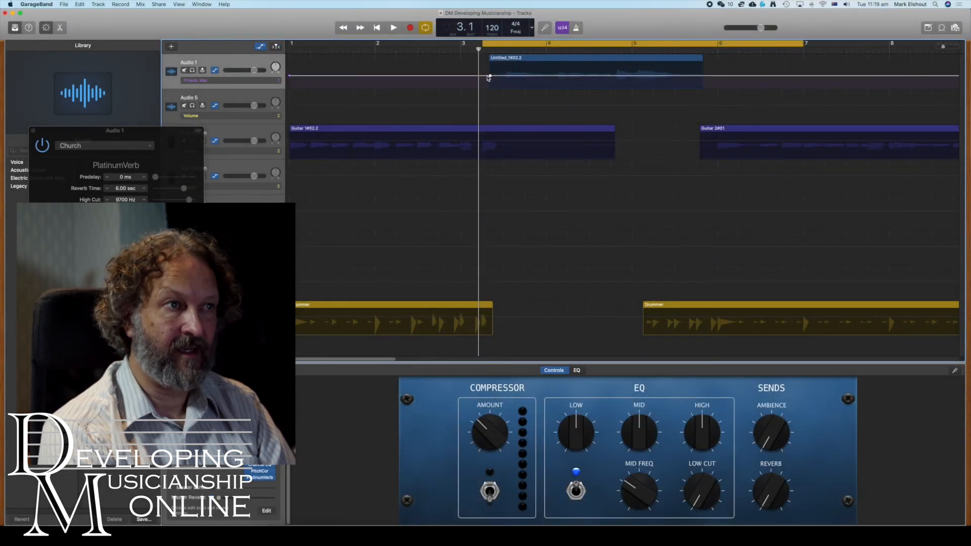
{"action": "left_click", "coordinate": [803, 76]}
{"action": "left_click", "coordinate": [799, 77]}
{"action": "left_click_drag", "start_coordinate": [784, 77], "coordinate": [784, 86]}
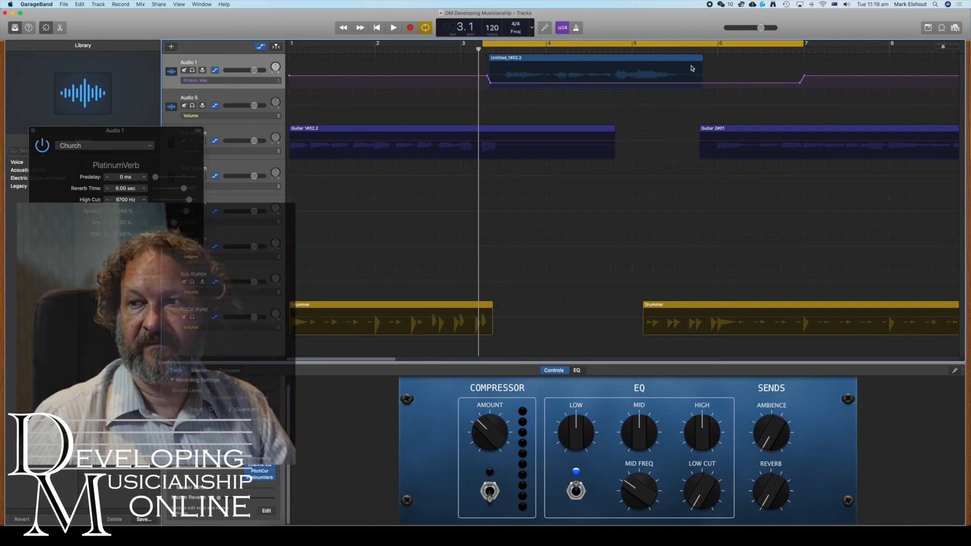
{"action": "left_click", "coordinate": [392, 28]}
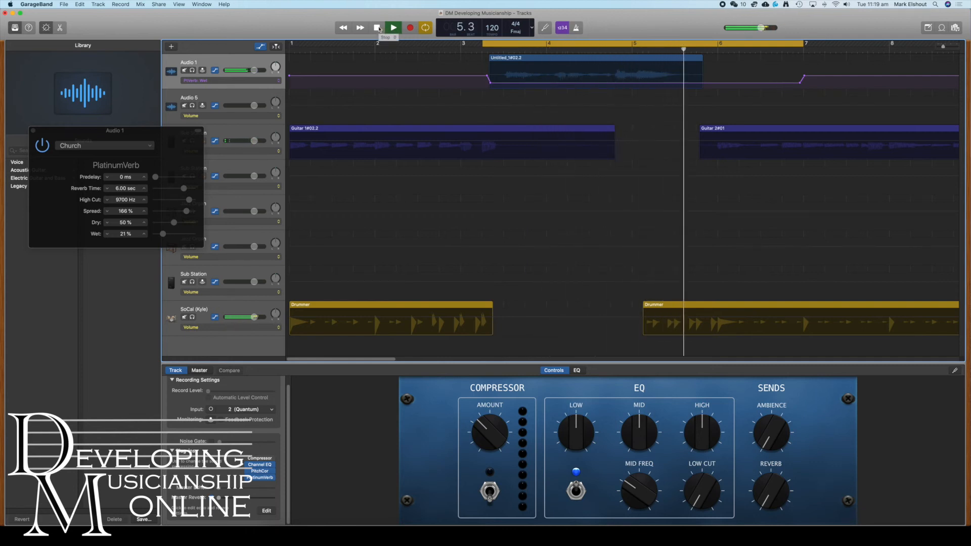
{"action": "left_click", "coordinate": [378, 27]}
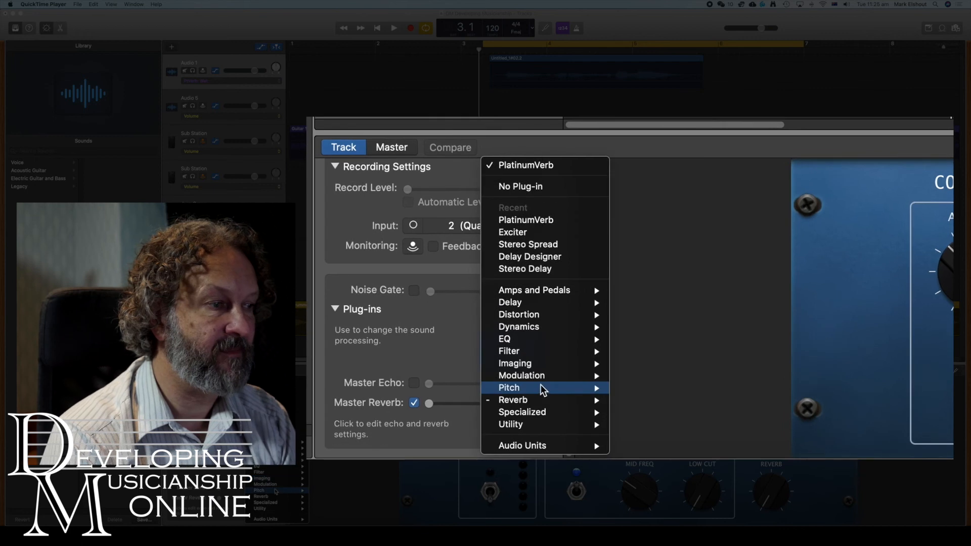
- Replace PlatinumVerb on Audio 1 with the Specialized plug-in Exciter, and load its Edge Addition factory preset
{"action": "mouse_move", "coordinate": [544, 412]}
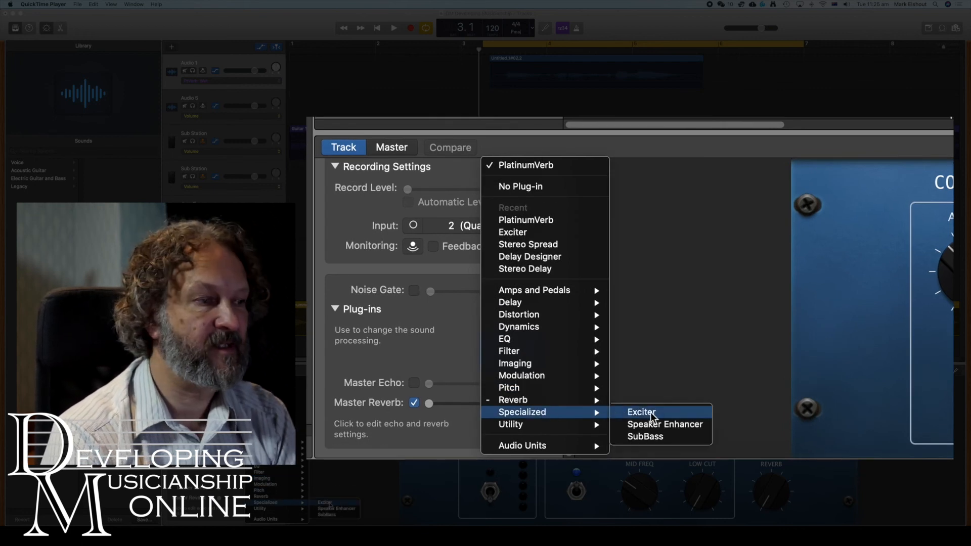
{"action": "left_click", "coordinate": [328, 503]}
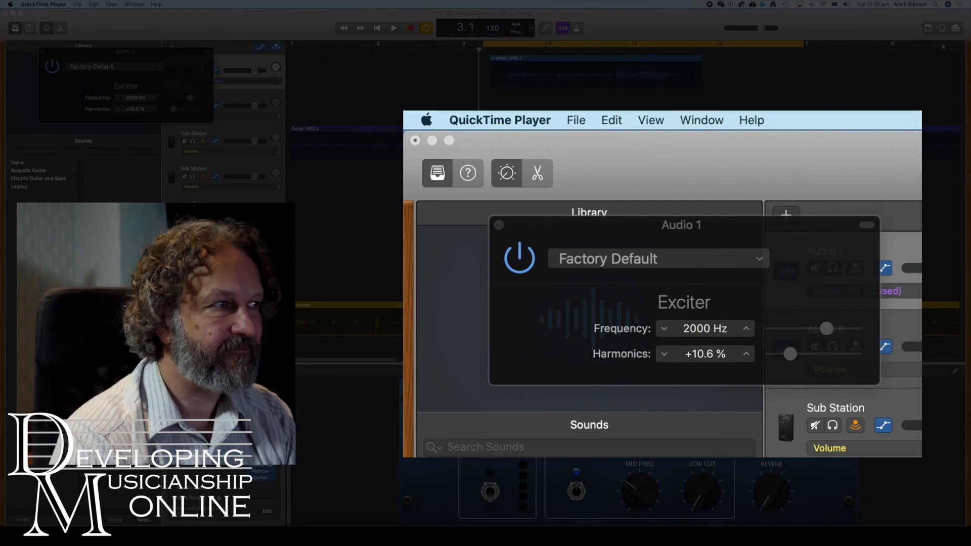
{"action": "left_click", "coordinate": [757, 258]}
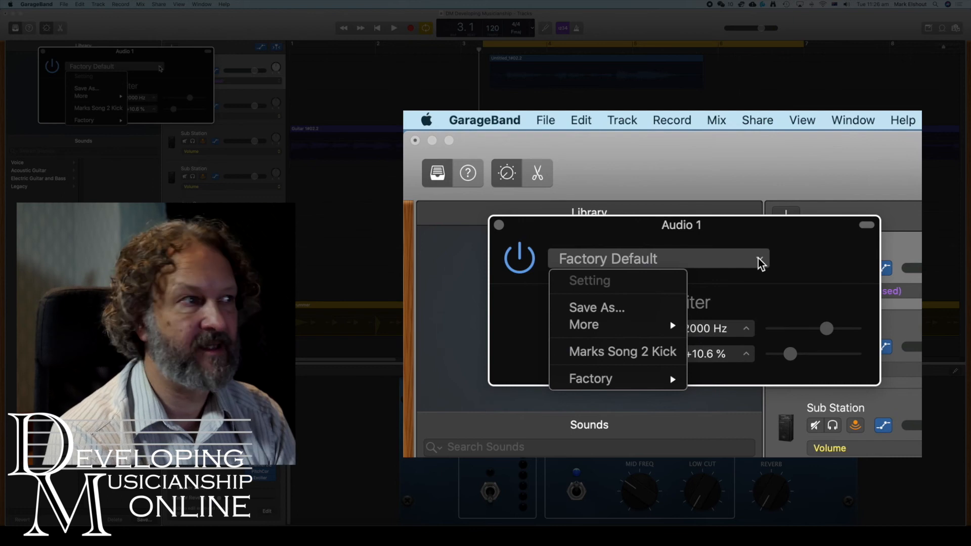
{"action": "mouse_move", "coordinate": [644, 377]}
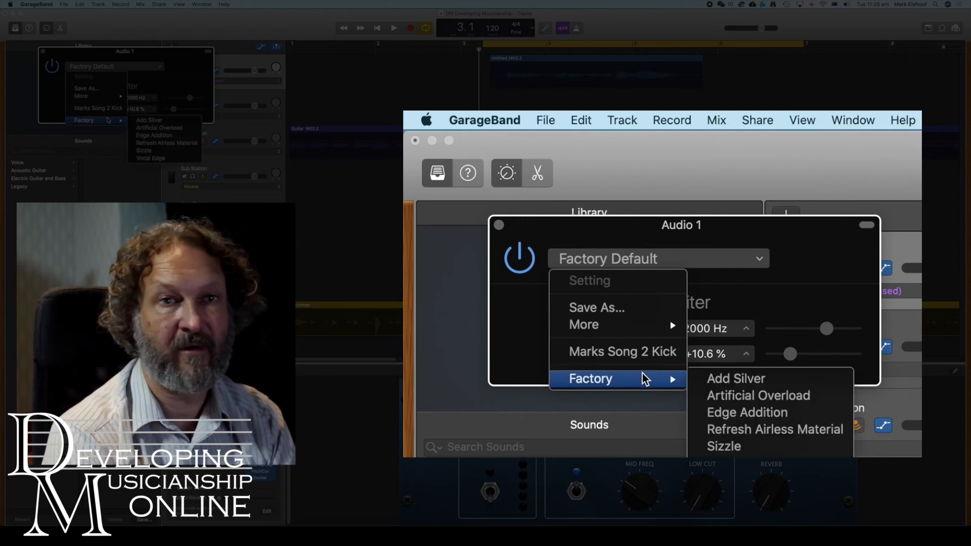
{"action": "left_click", "coordinate": [749, 414]}
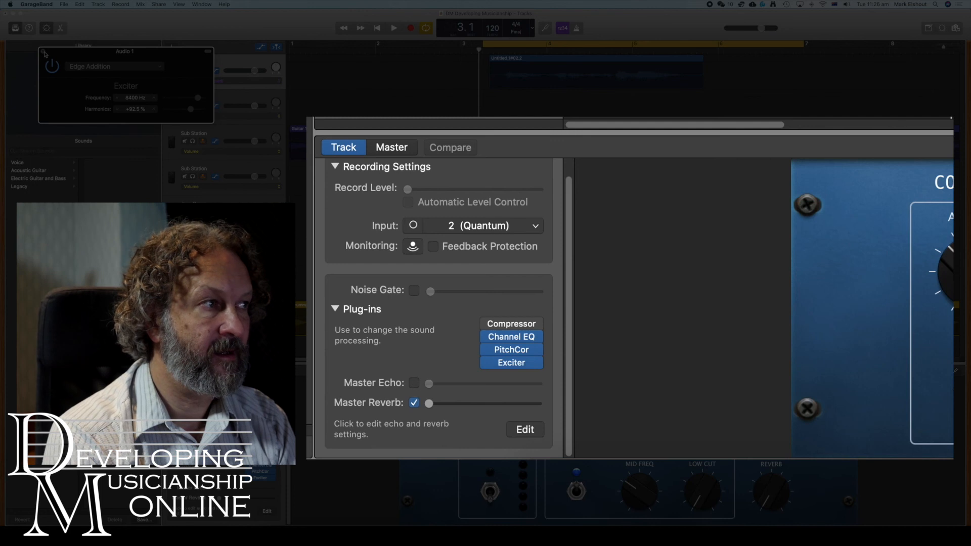
{"action": "left_click", "coordinate": [43, 52]}
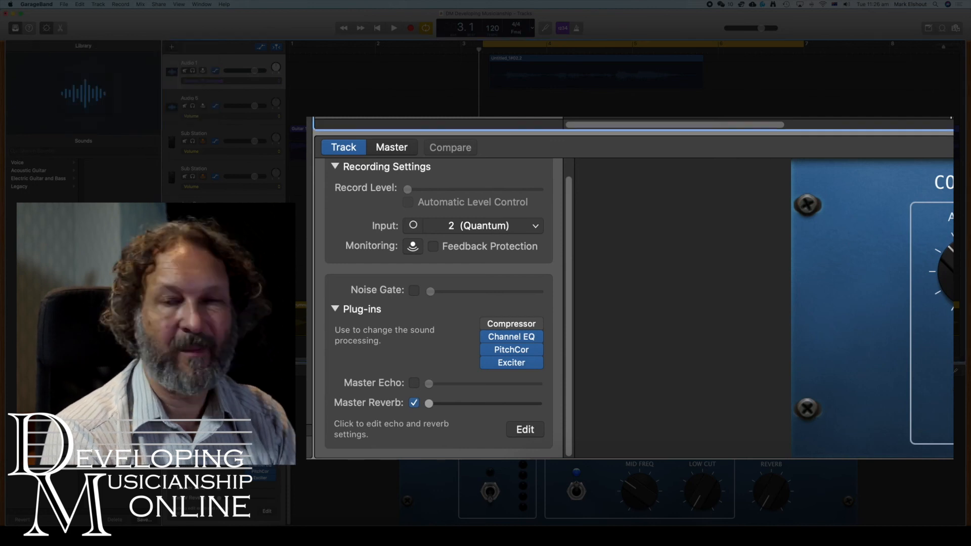
- Play the section with Exciter bypassed and again with it switched on to compare the vocal sound
{"action": "mouse_move", "coordinate": [488, 364]}
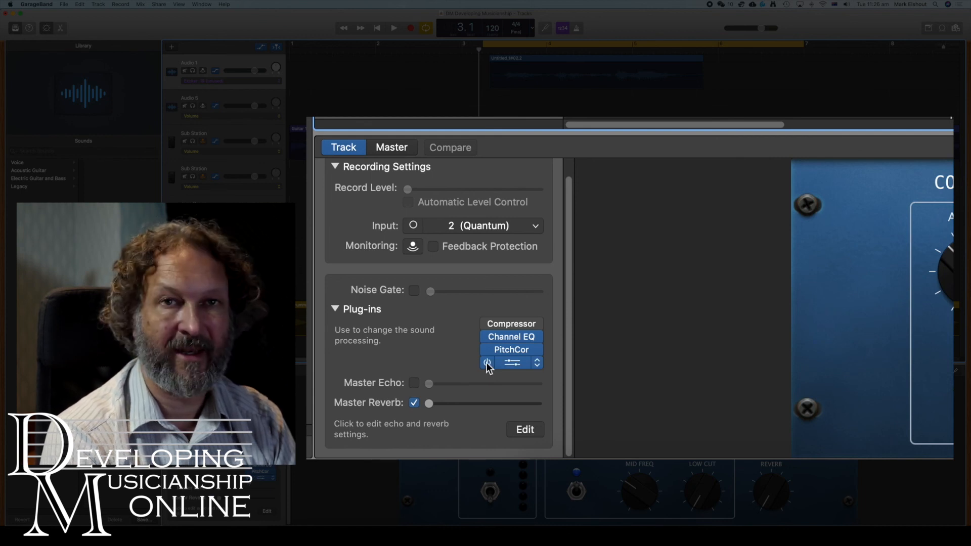
{"action": "left_click", "coordinate": [487, 363]}
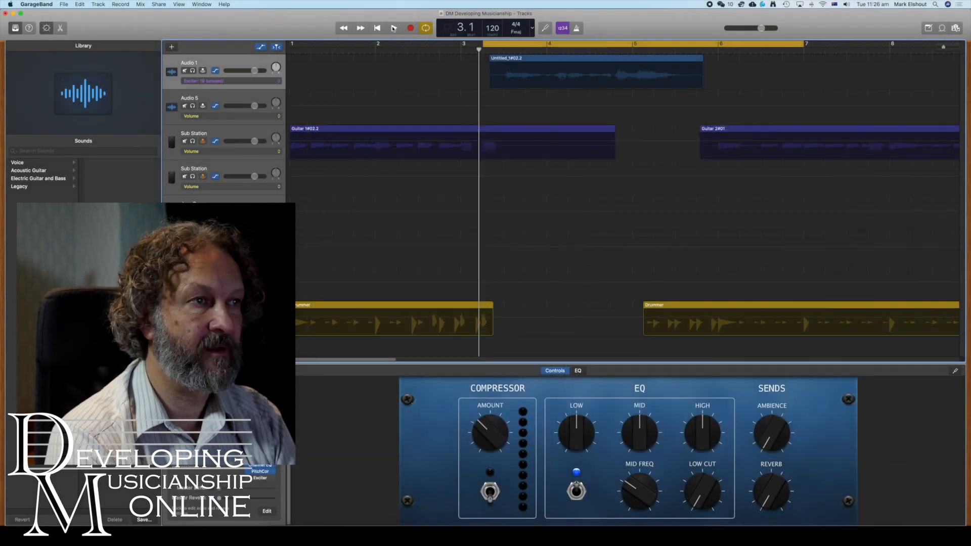
{"action": "left_click", "coordinate": [394, 29]}
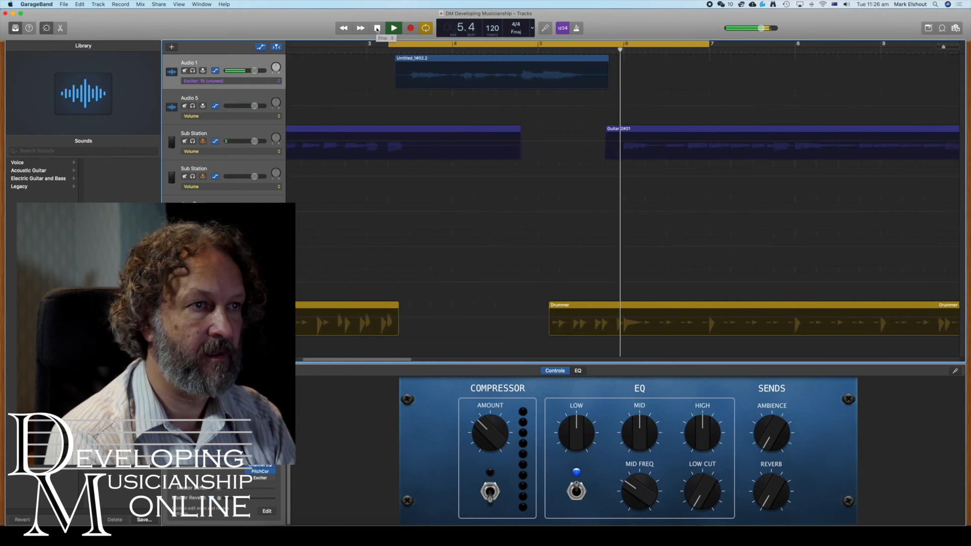
{"action": "left_click", "coordinate": [377, 28]}
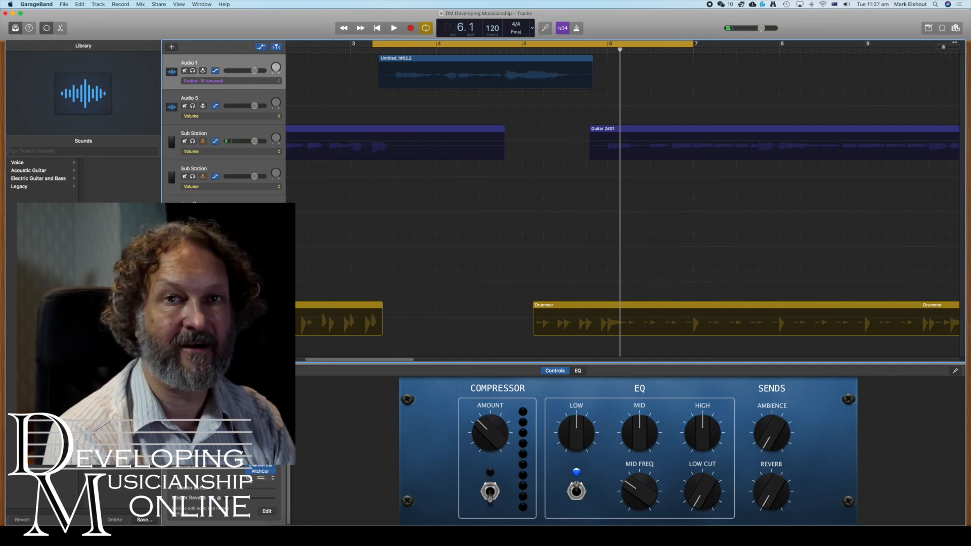
{"action": "left_click", "coordinate": [394, 28]}
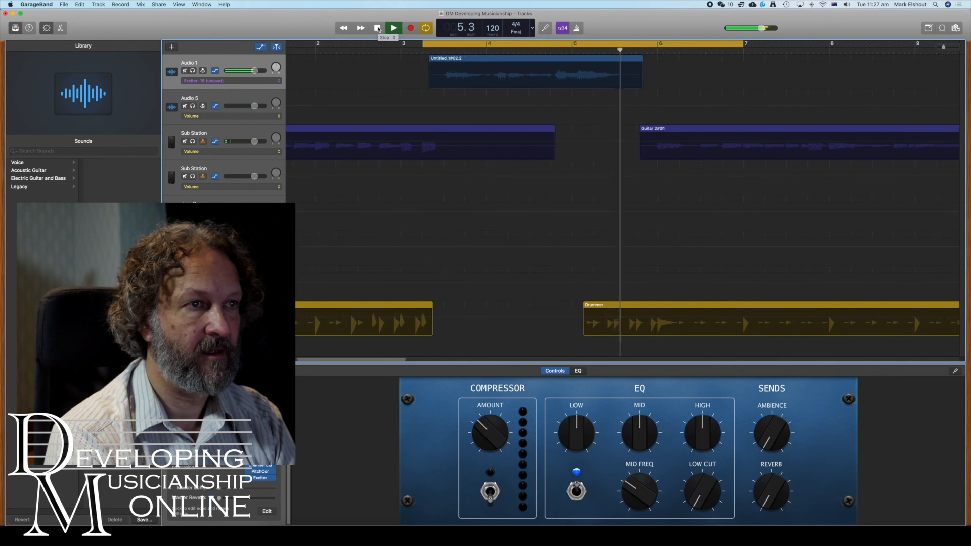
{"action": "left_click", "coordinate": [377, 28]}
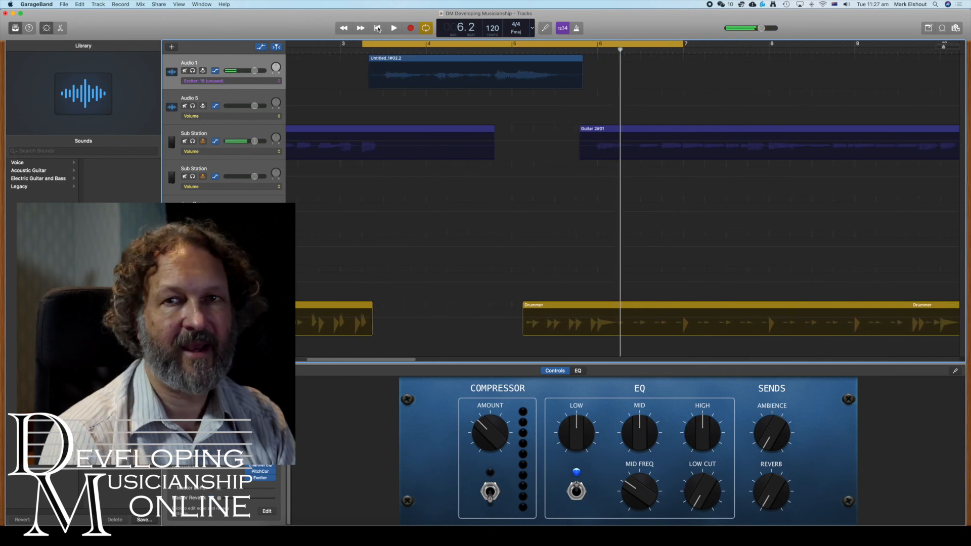